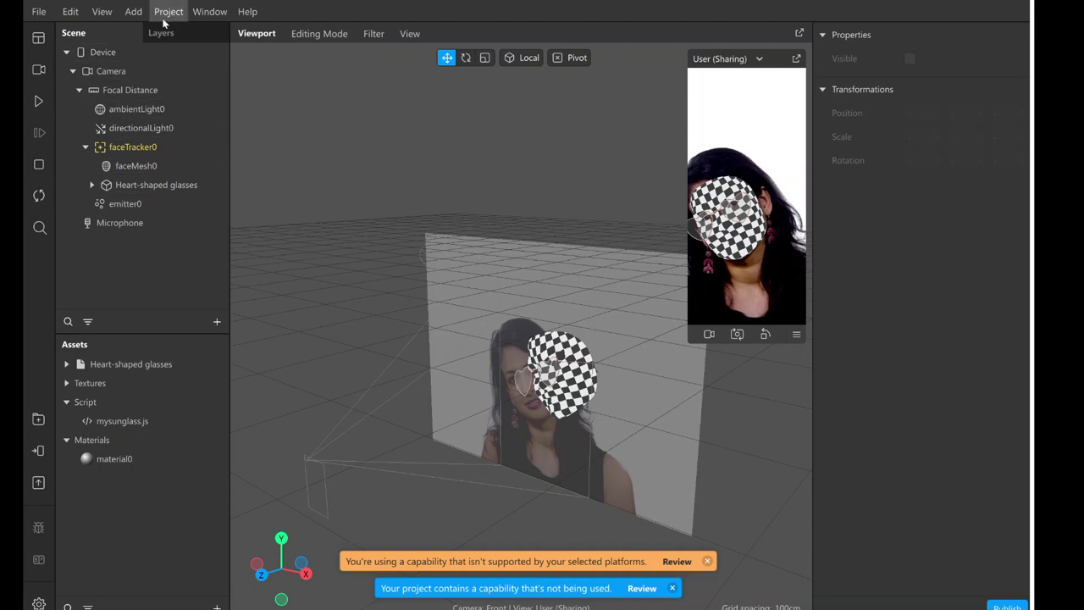
Add a 3D Text object and move it above the woman's head, to about X -0.060, Y 0.1677
click(133, 11)
mouse_move(240, 107)
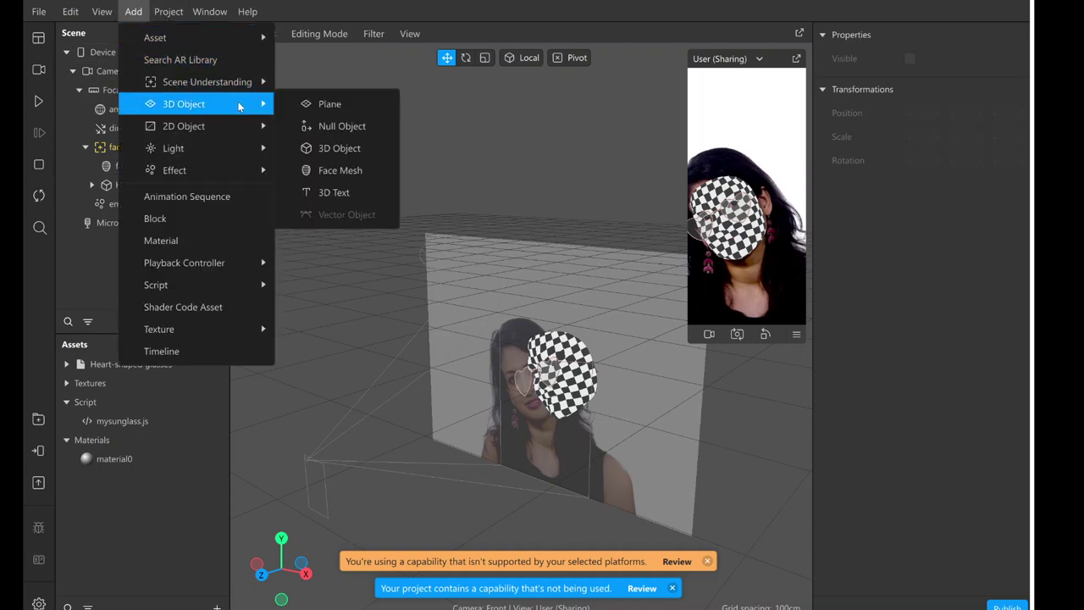
click(355, 192)
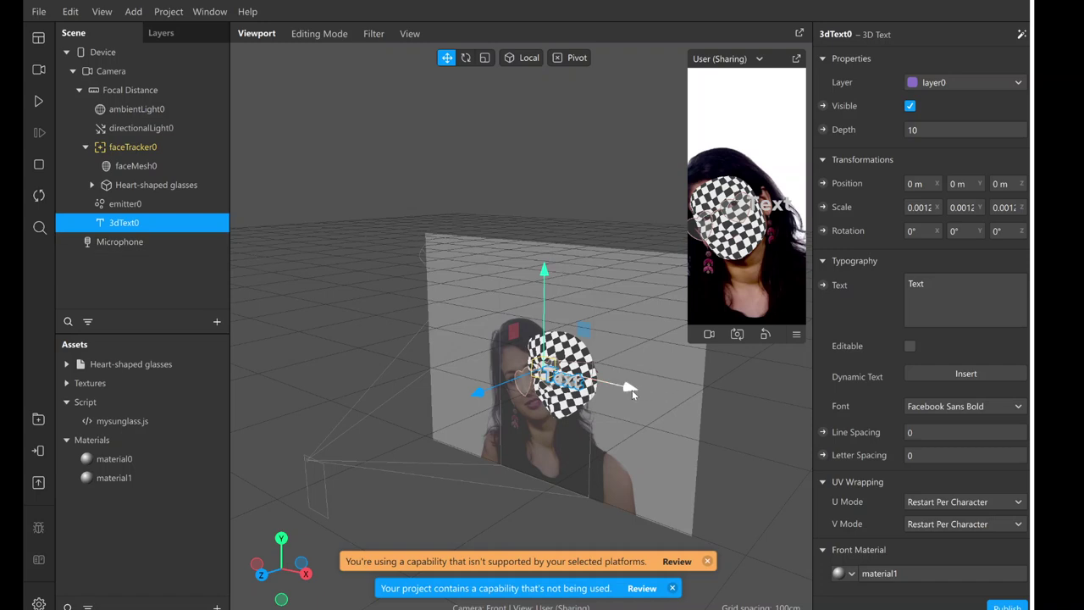
drag(632, 389, 593, 392)
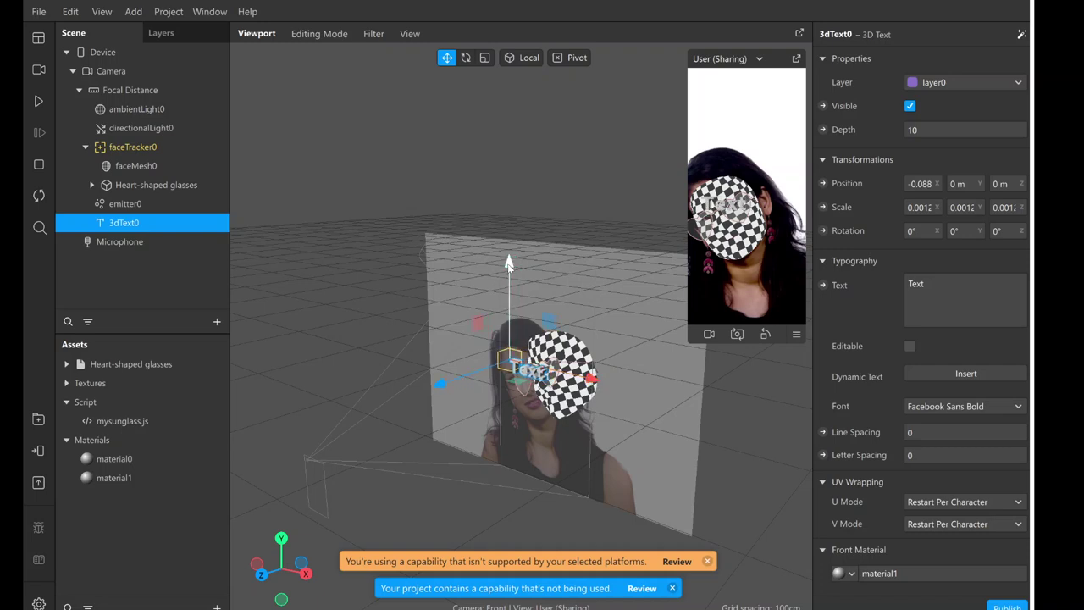
drag(510, 258, 509, 152)
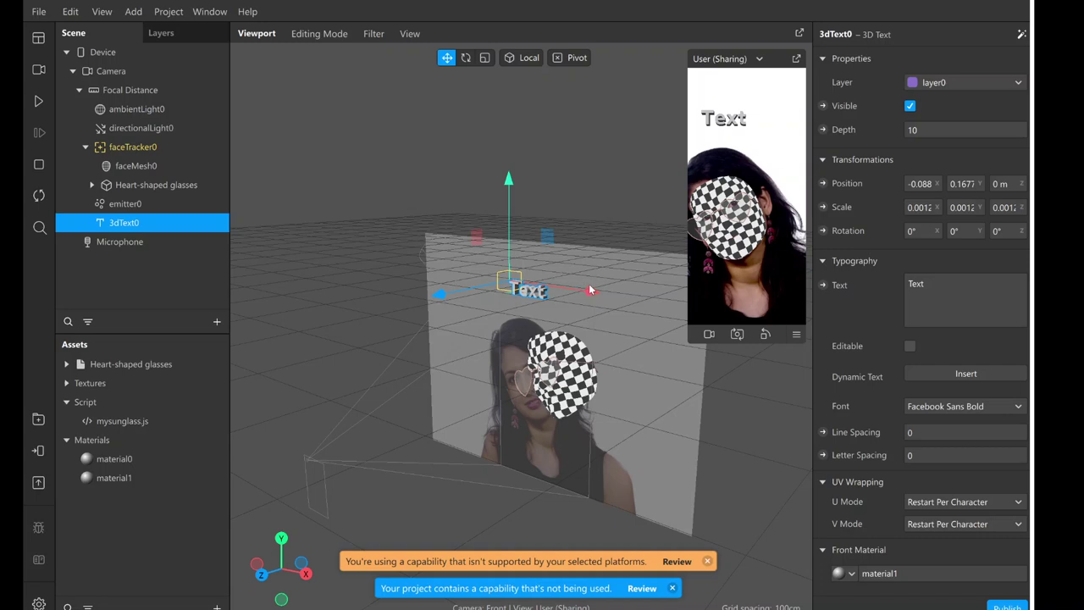
drag(591, 290, 605, 294)
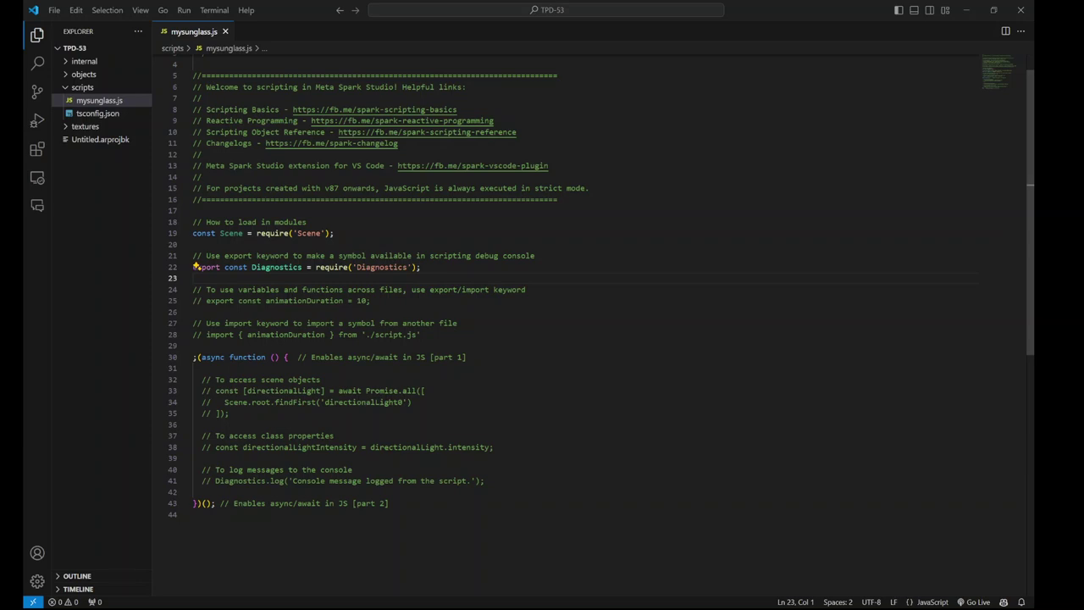
Switch to VS Code and examine the Scene and Diagnostics module imports and the export keyword in mysunglass.js
scroll(592, 301, up, 1)
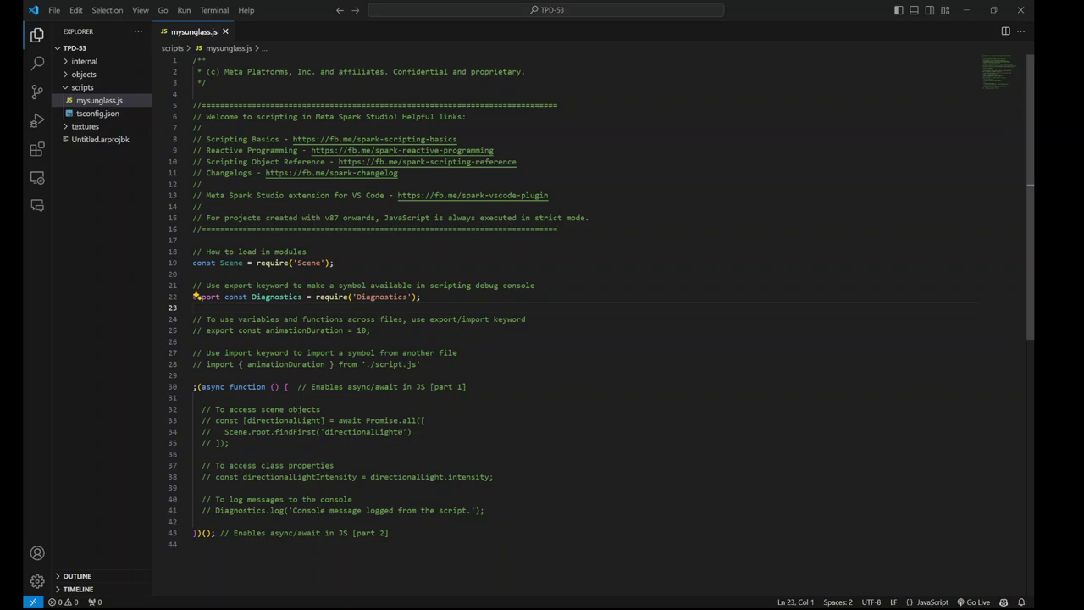
drag(255, 262, 336, 263)
click(339, 262)
double_click(310, 263)
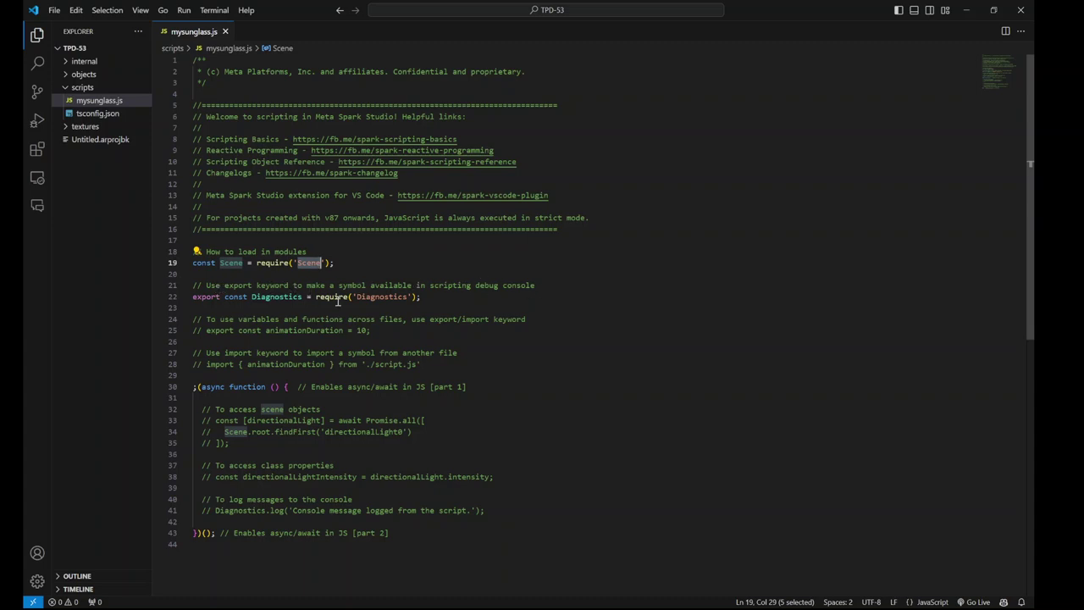
double_click(392, 297)
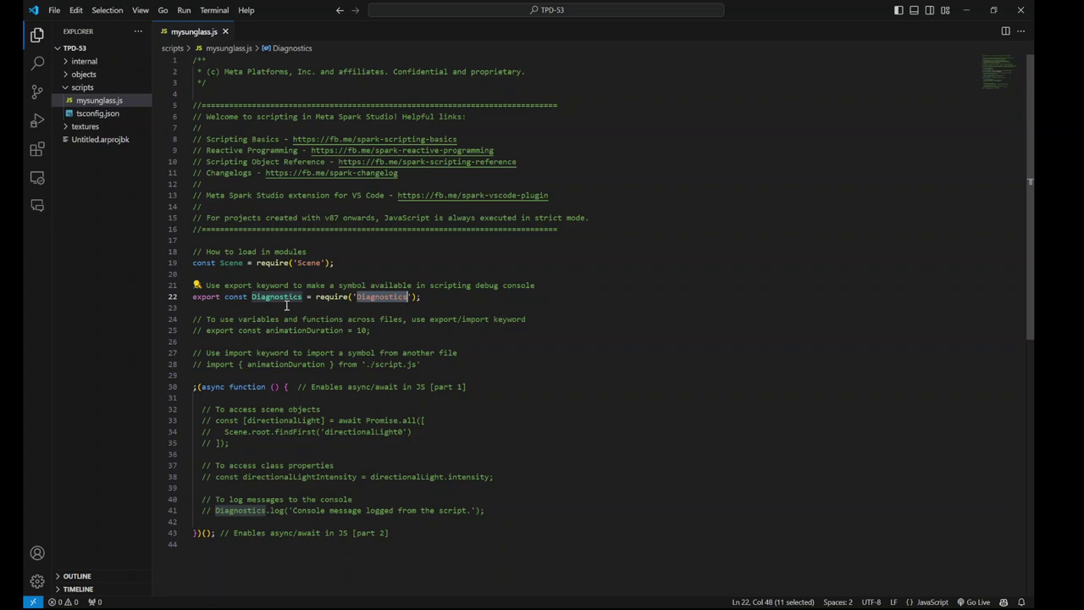
double_click(198, 297)
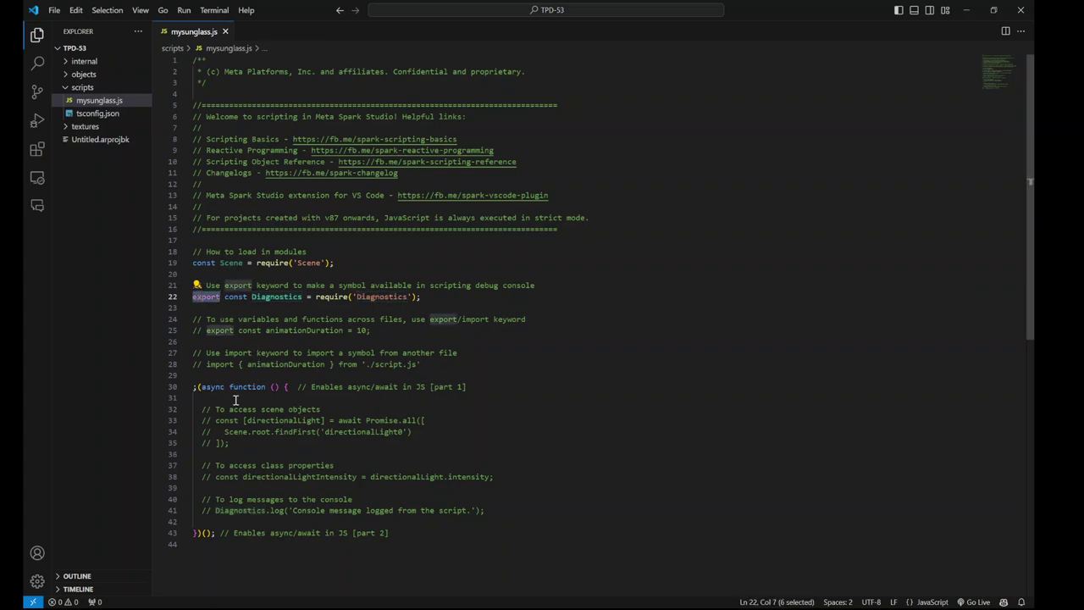
click(493, 389)
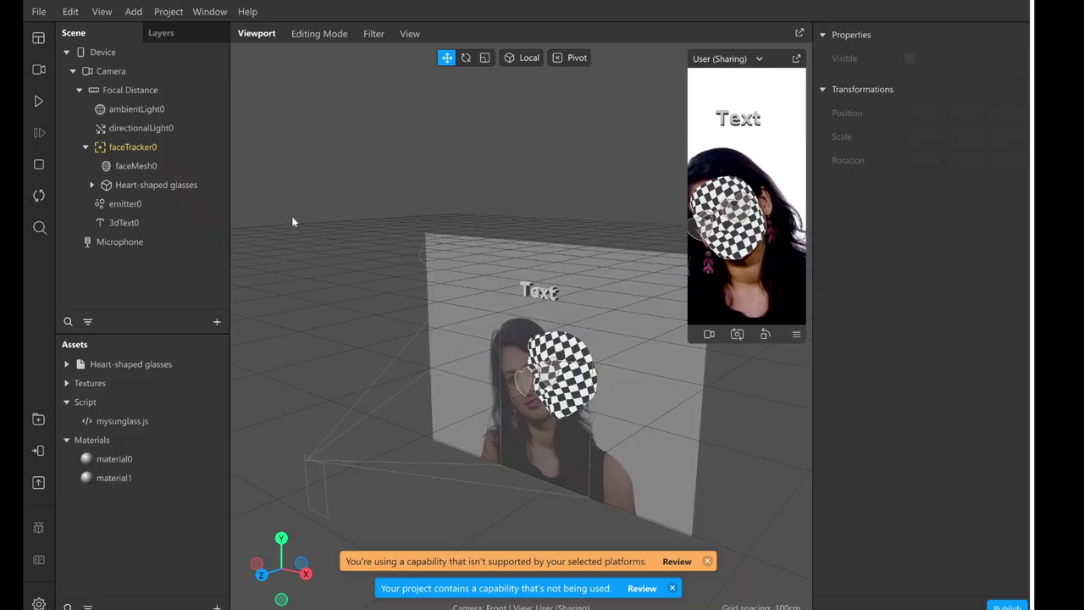
Switch to Meta Spark Studio and examine the name and Text property of the 3D text object
click(153, 222)
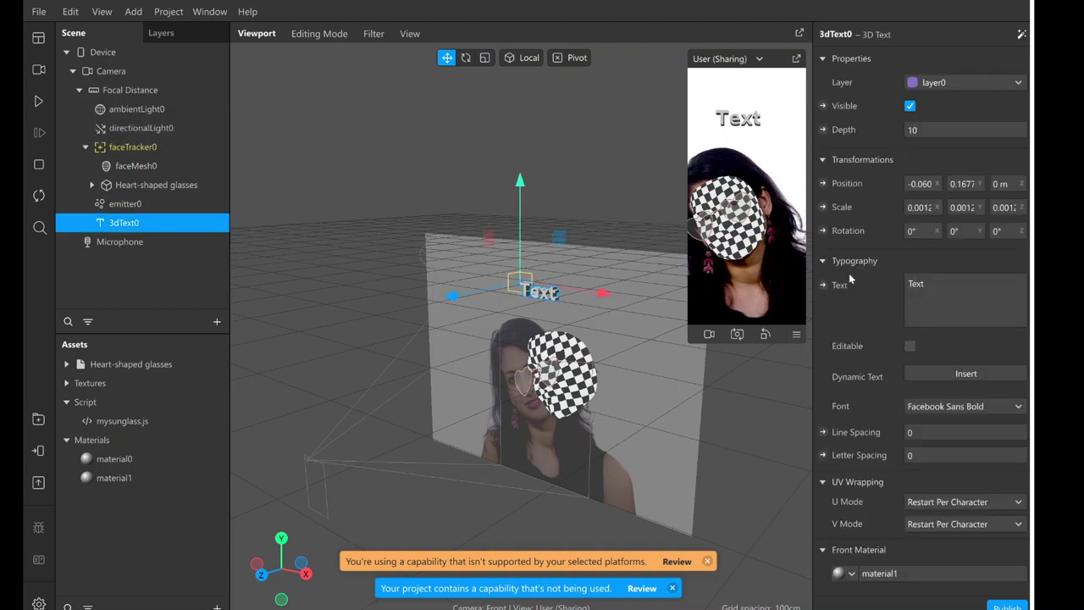
click(939, 288)
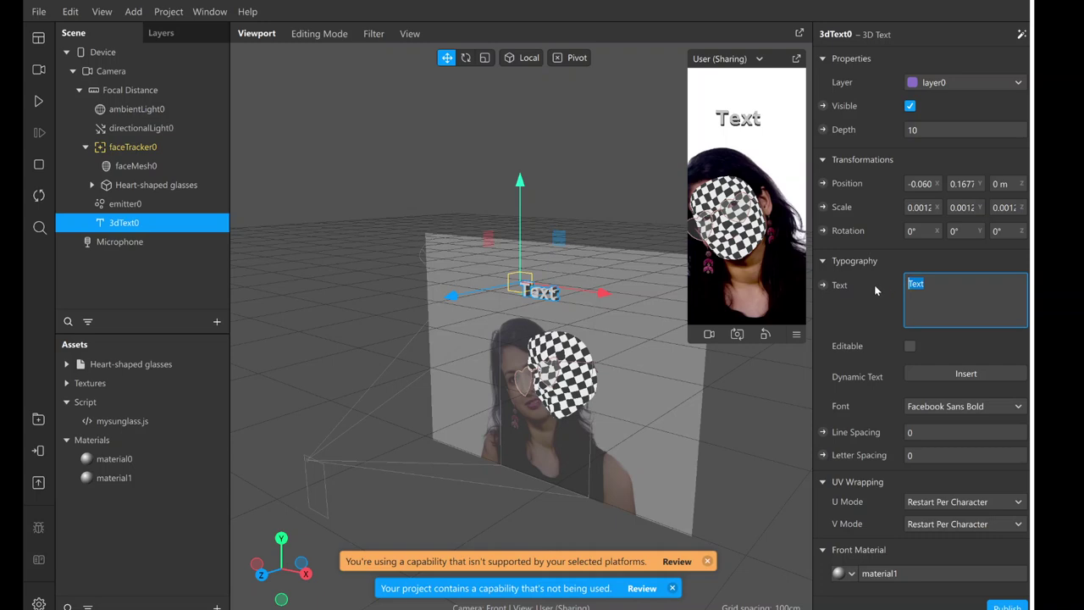
click(752, 421)
click(124, 223)
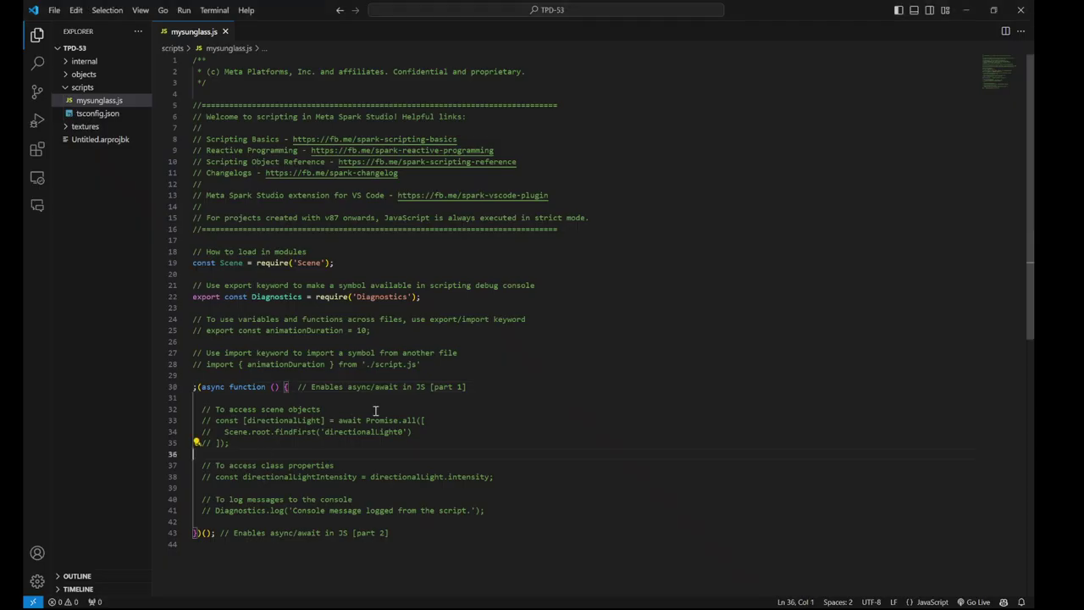
In mysunglass.js in VS Code, declare const myText = await Scene.root.findFirst('text0'); at the start of the async function
click(406, 397)
key(Return)
text(const )
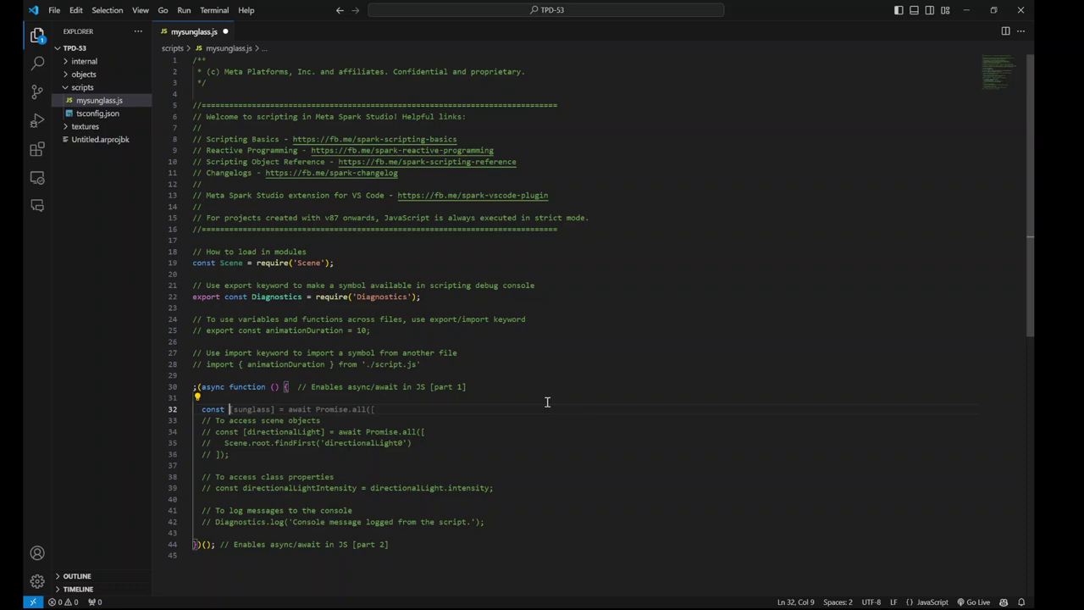
text(my)
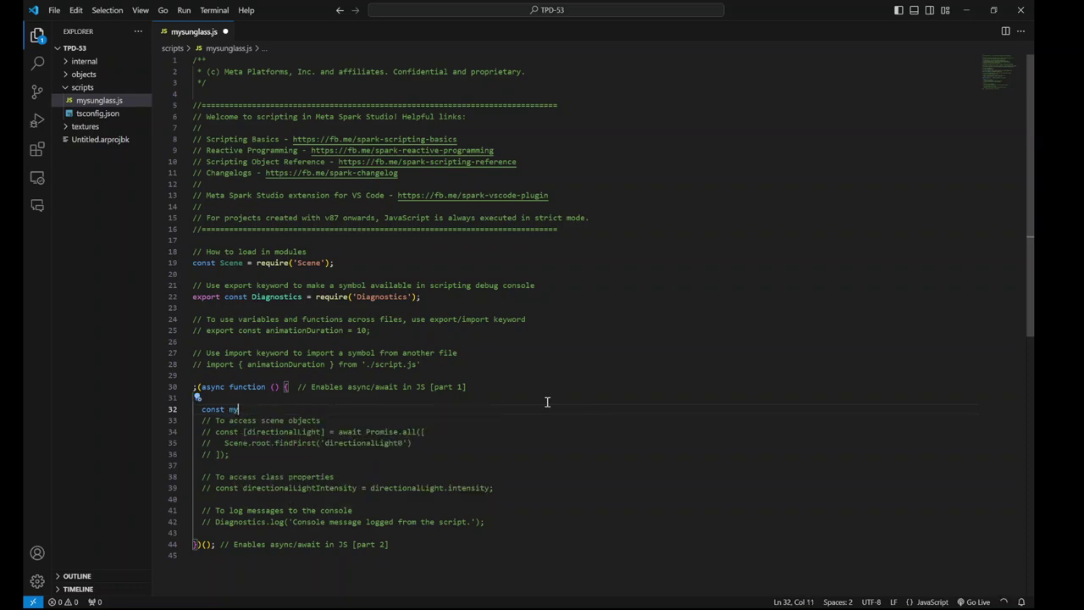
text(Text =)
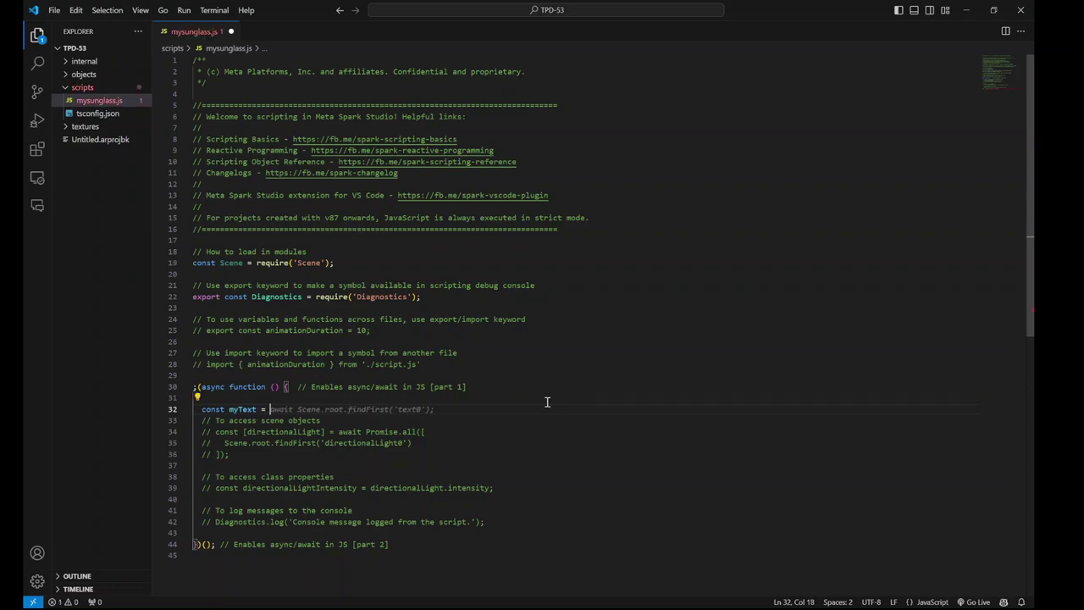
key(Tab)
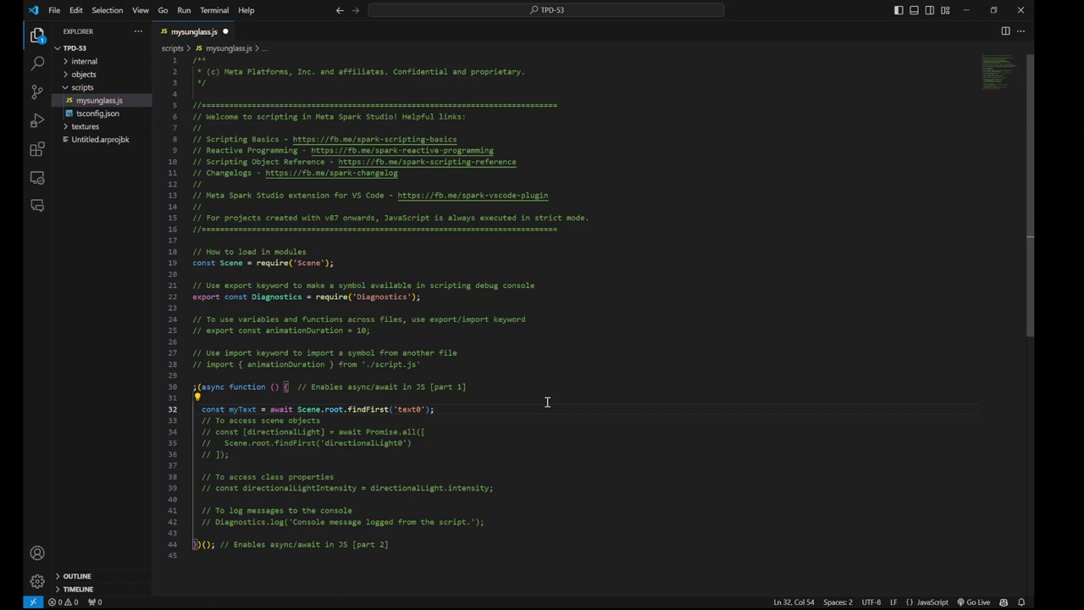
Change the object name passed to findFirst in the myText declaration to '3dText0' and save the script
click(308, 409)
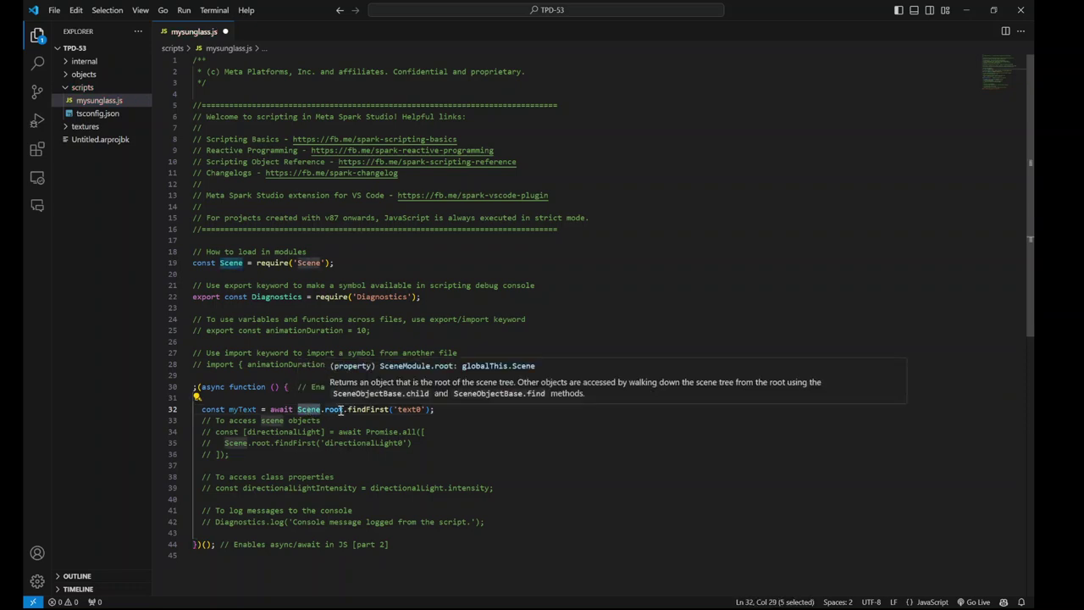
double_click(335, 410)
double_click(380, 409)
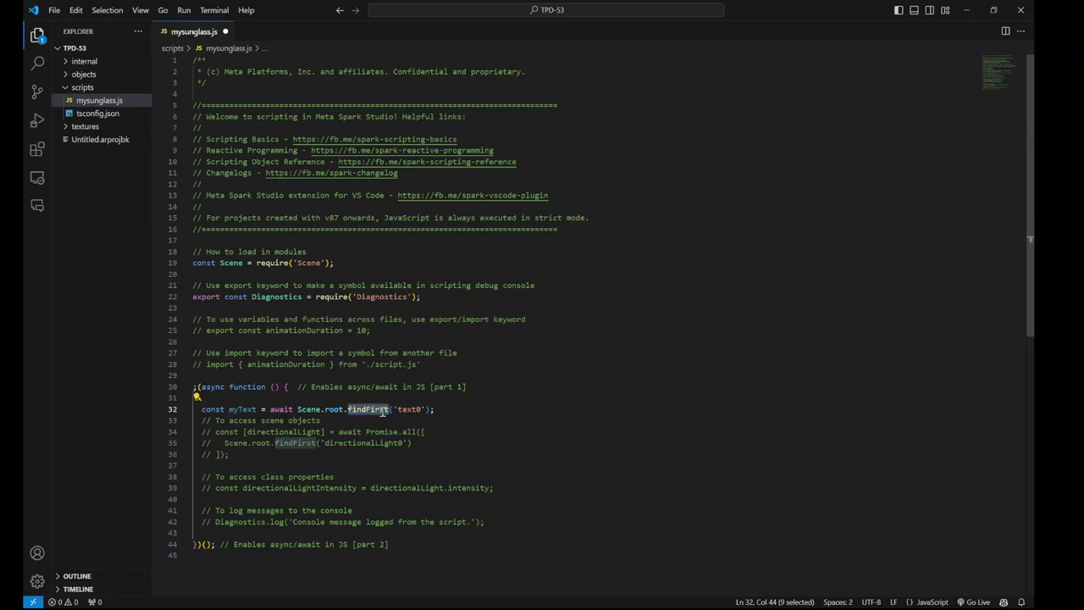
double_click(410, 409)
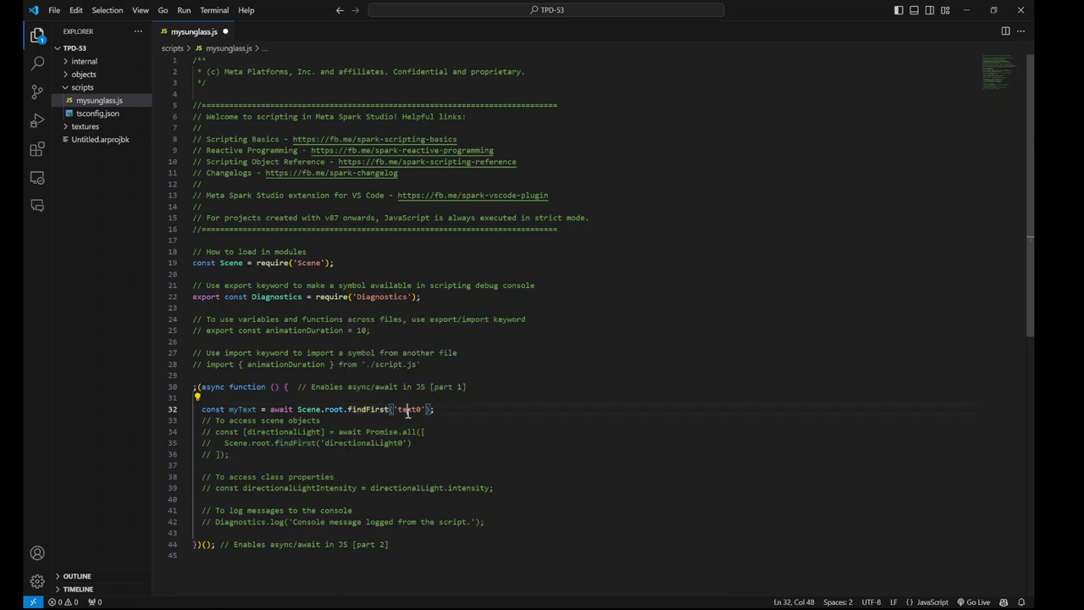
key(BackSpace)
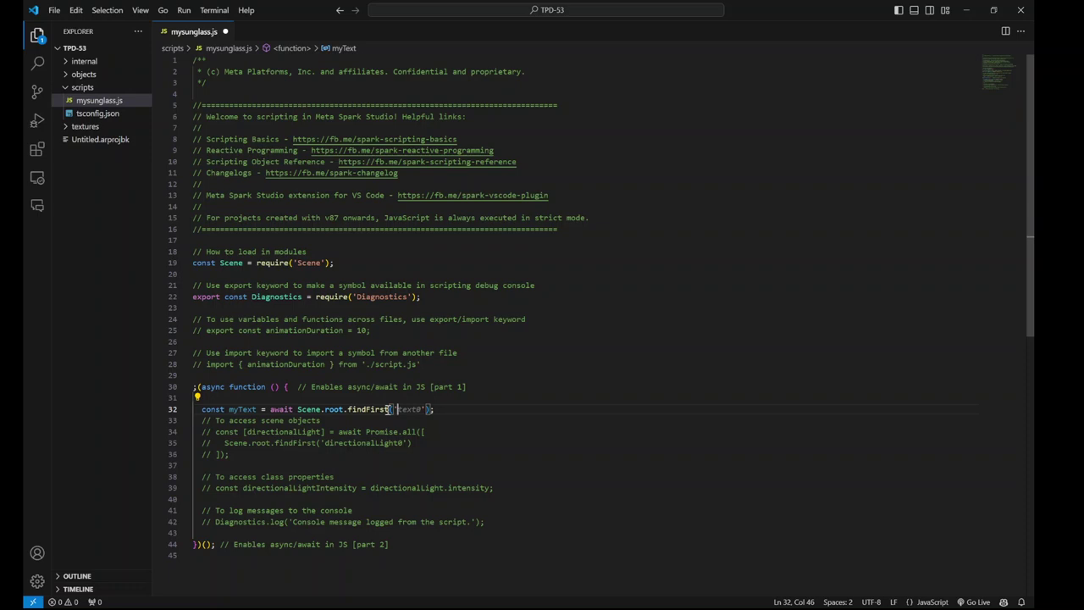
text(3d)
key(Tab)
key(End)
key(ctrl+s)
Add a line below the declaration that assigns myText.text a string beginning "My pretty sunglass"
key(Return)
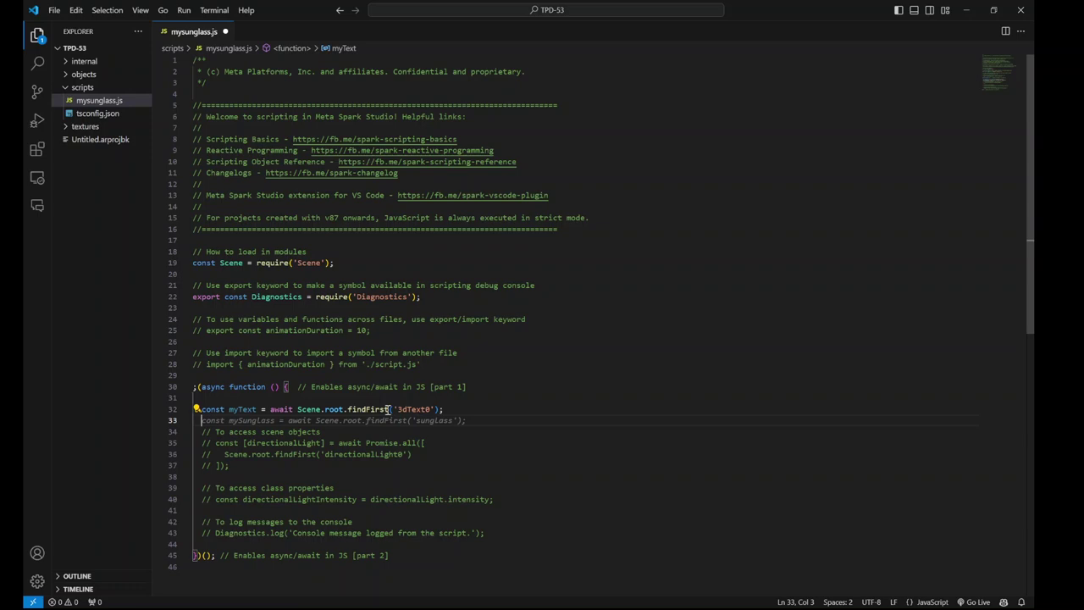
text(my)
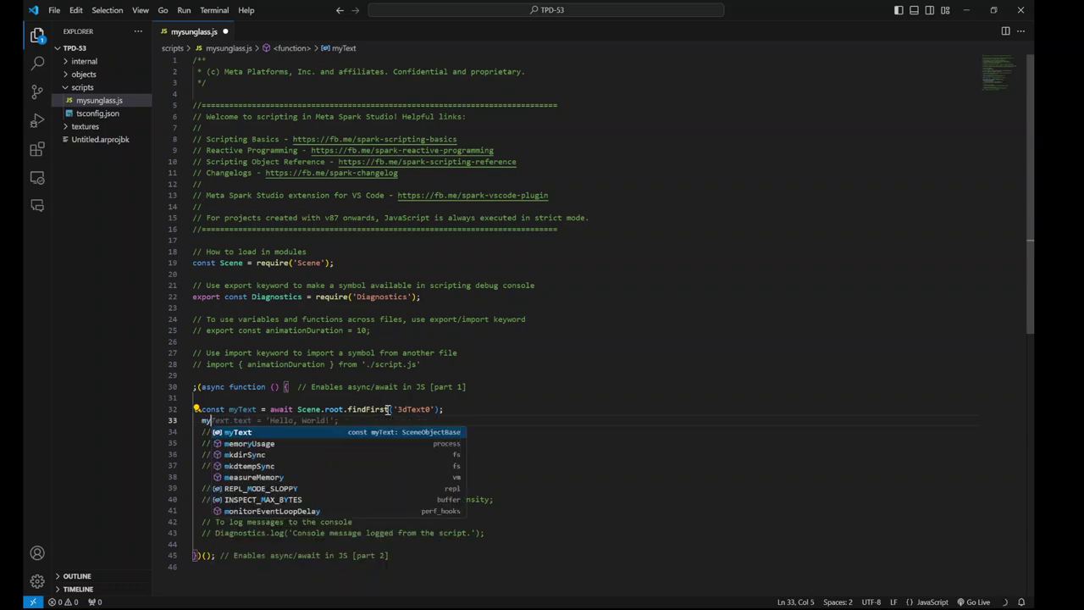
key(Tab)
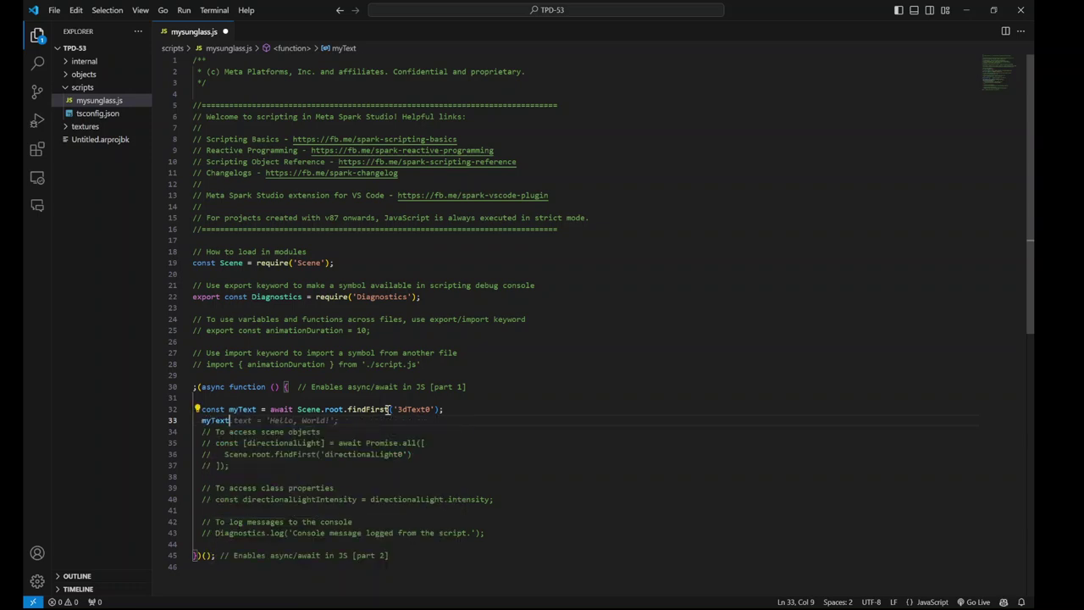
text(.)
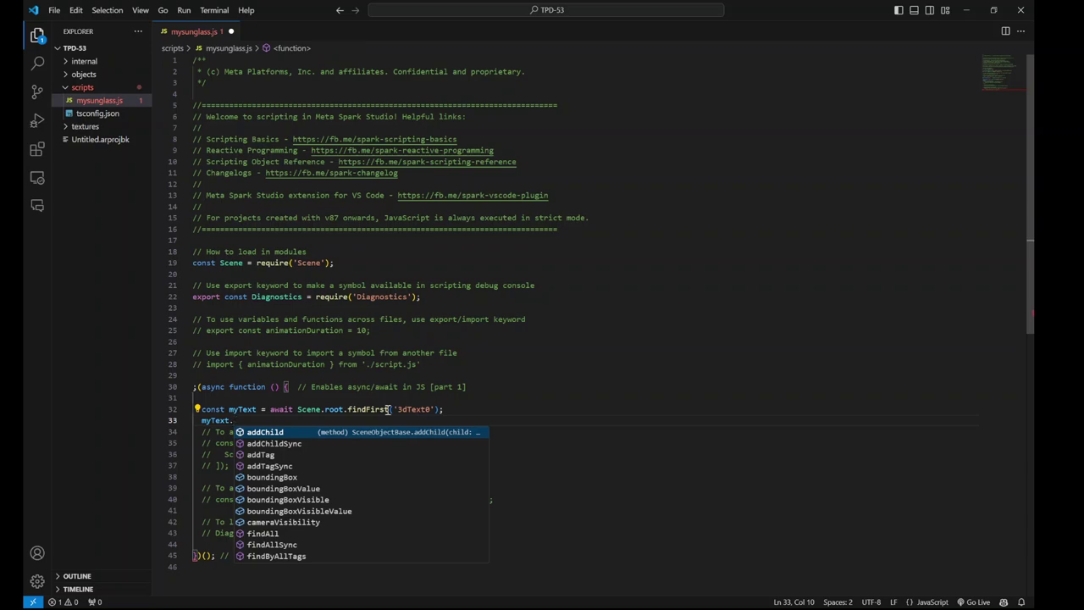
text(tex)
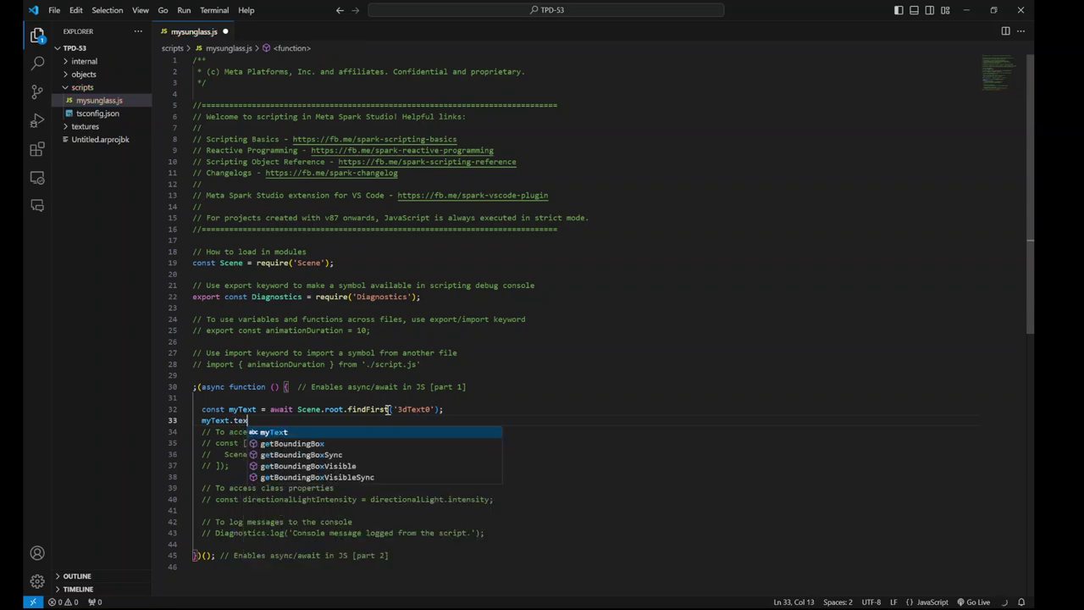
text(t = )
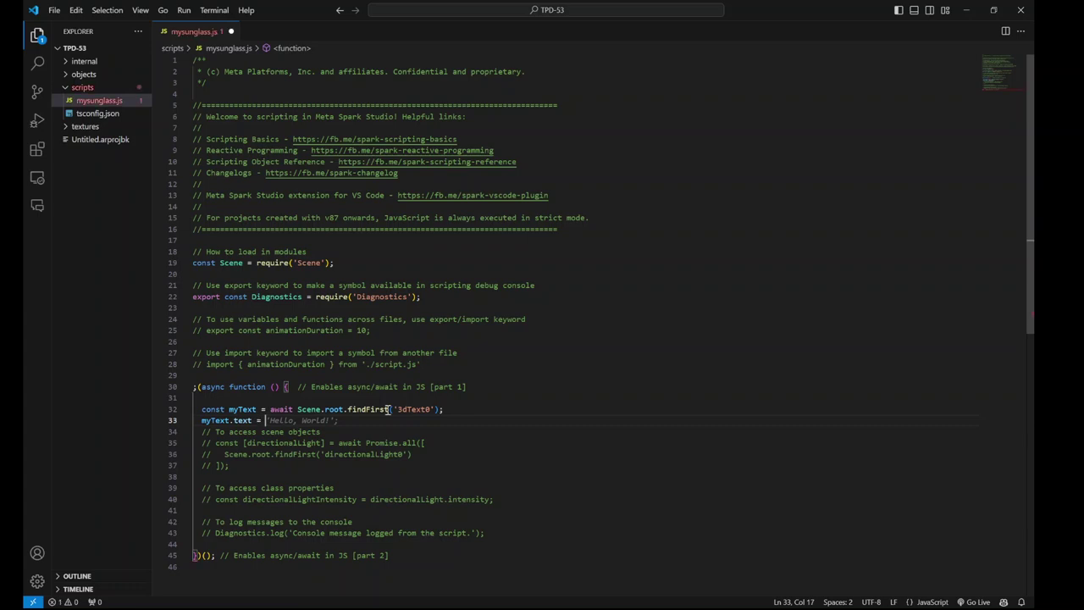
text(")
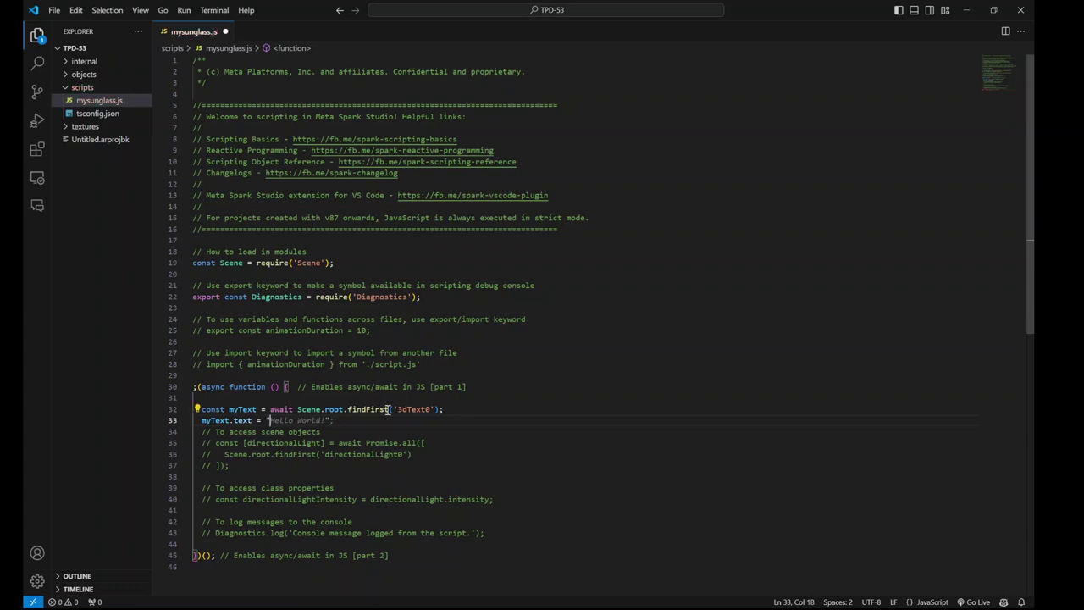
text(My pres)
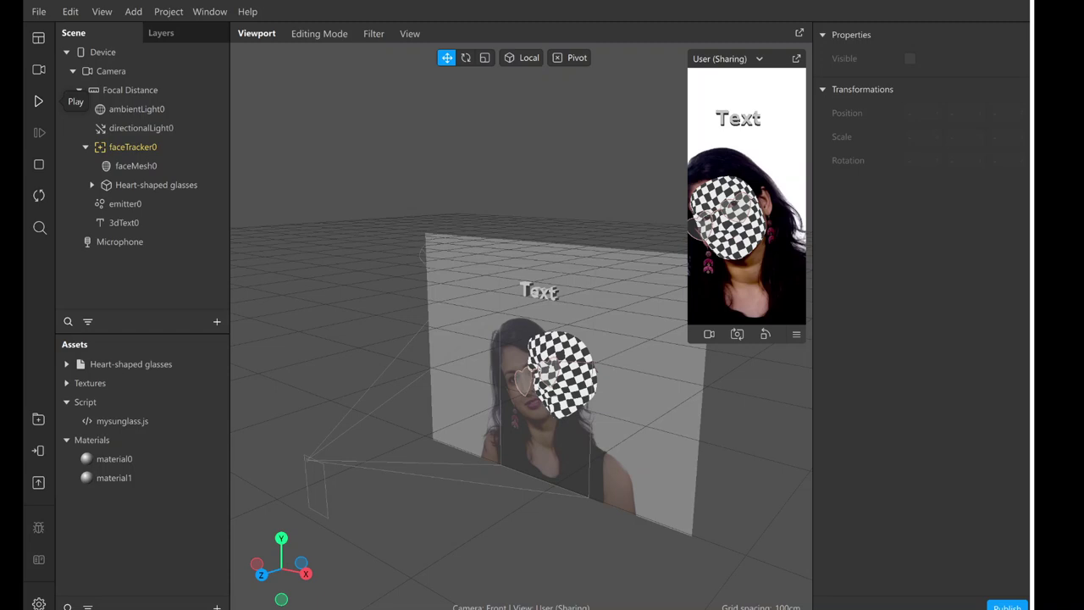
Switch to Meta Spark Studio and play the project to check the scripted text in the scene
click(35, 102)
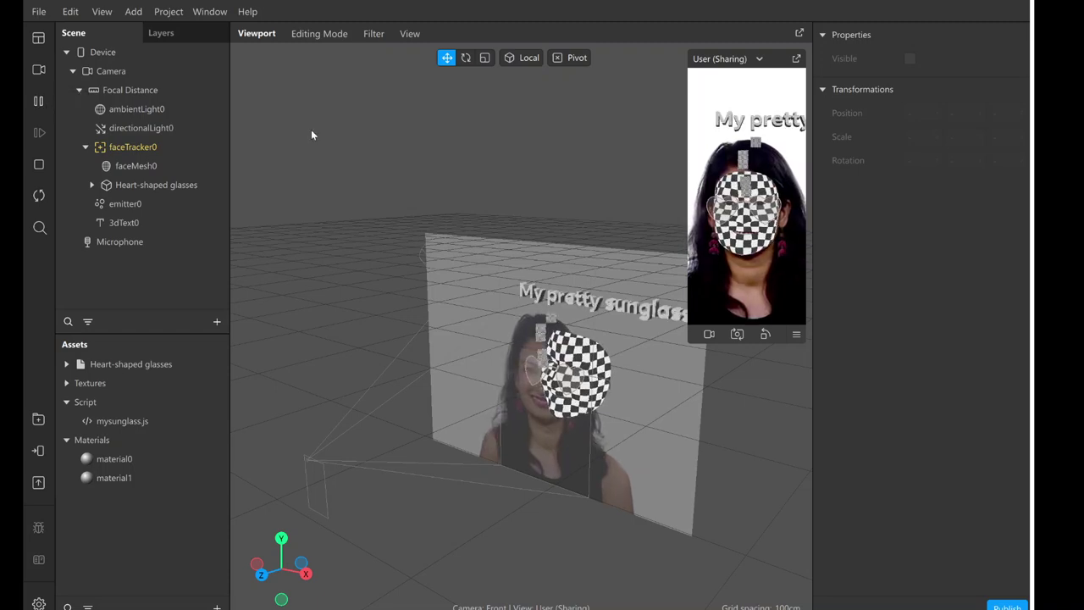
drag(491, 155, 554, 177)
Delete both material0 and material1 from the project's assets
click(91, 440)
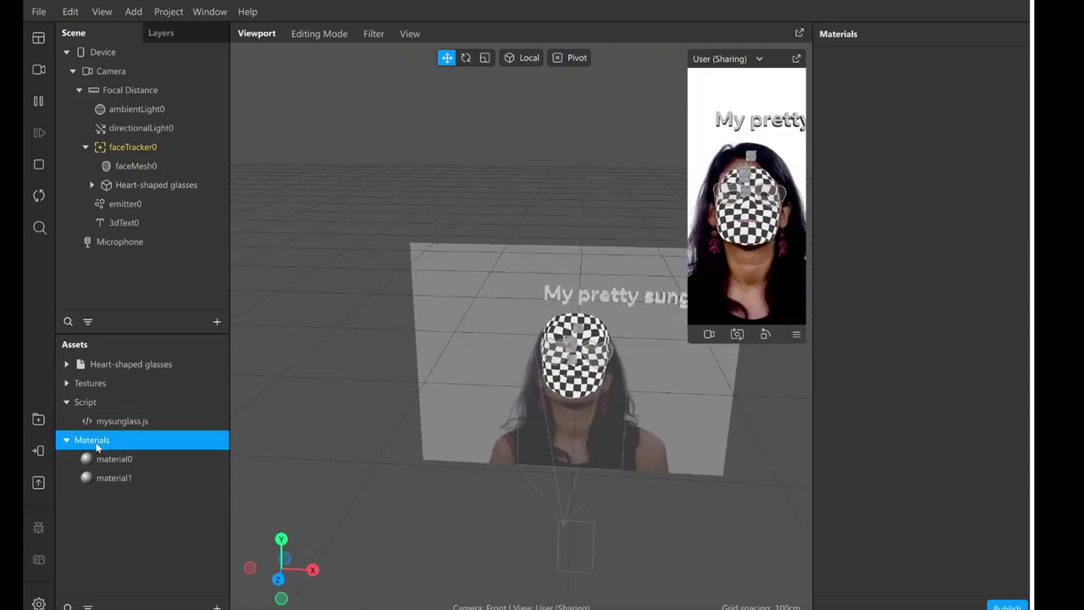
click(110, 462)
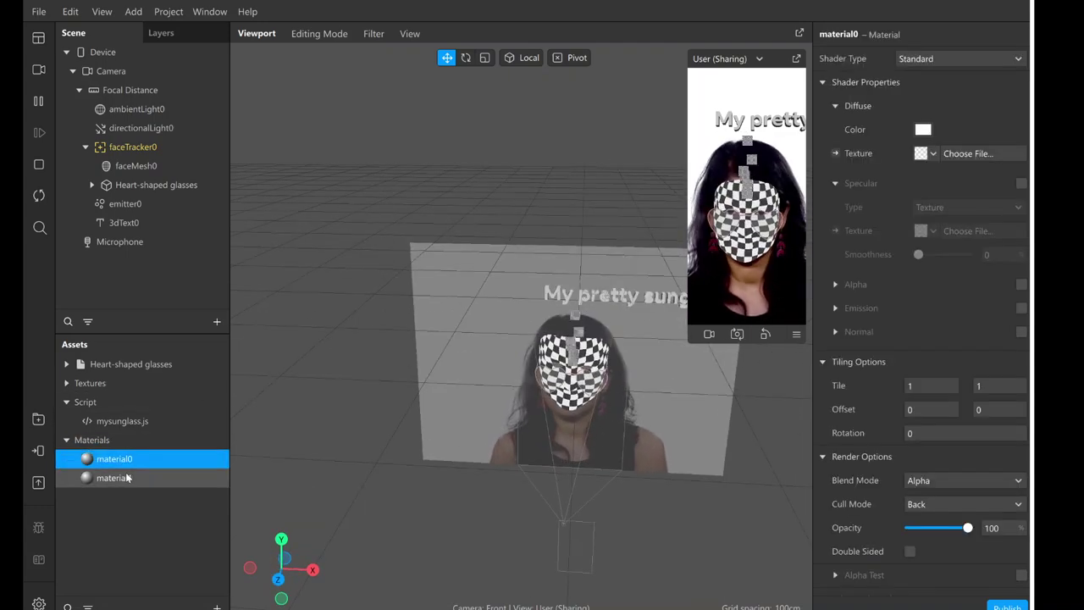
key(Down)
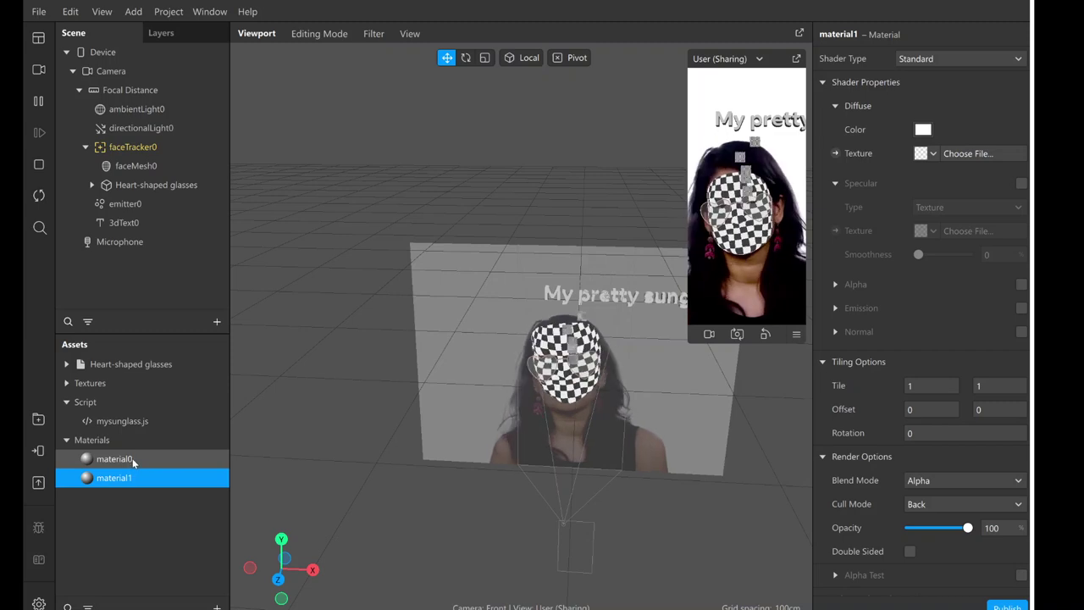
shift+click(132, 459)
right_click(132, 459)
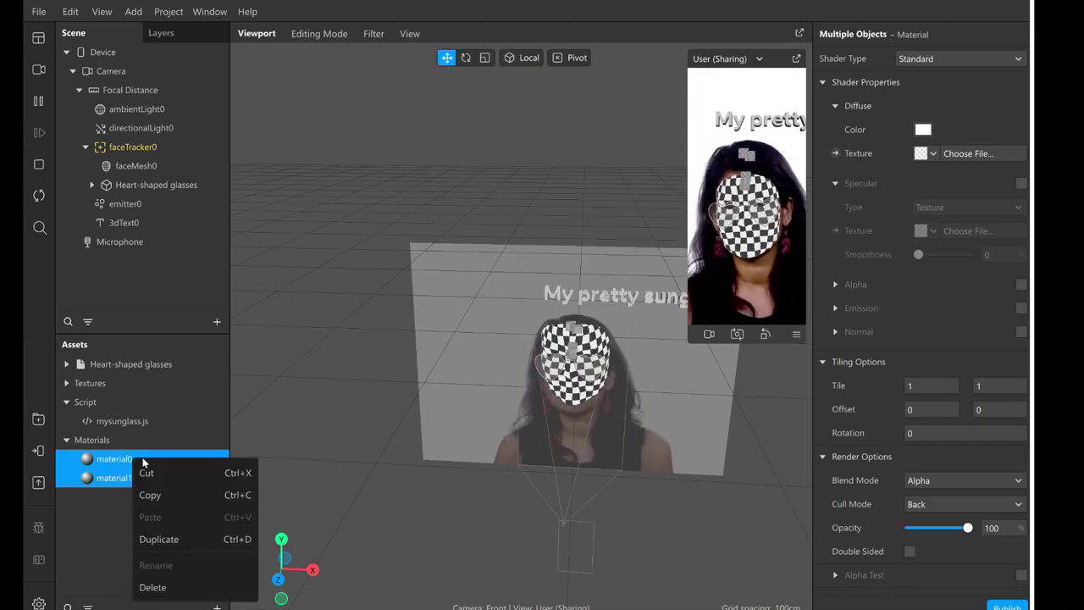
click(153, 587)
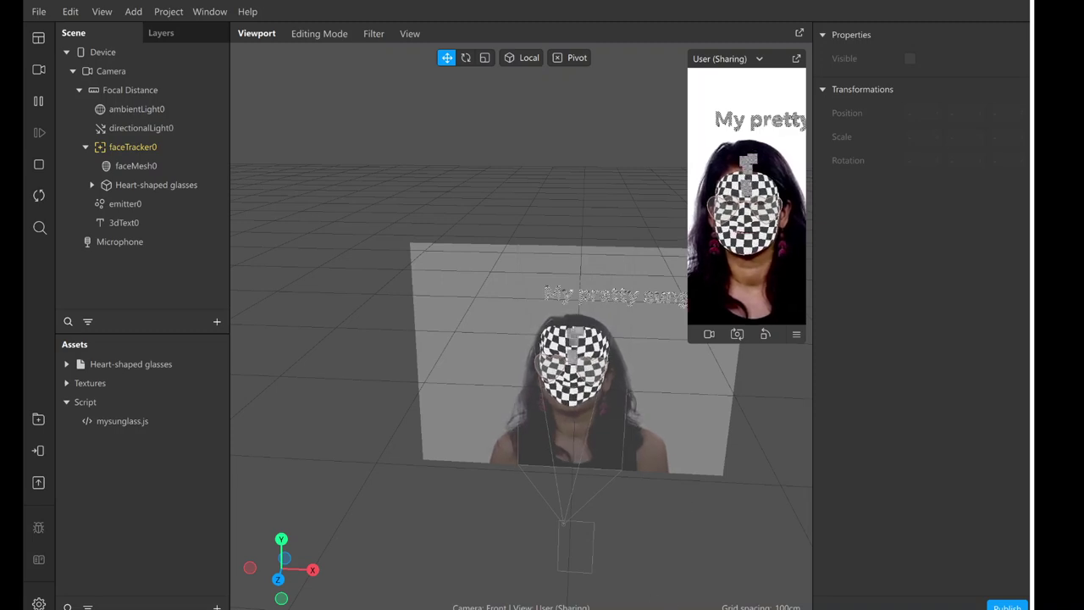
Delete emitter0 from the scene and move 3dText0 left along the X axis to about -0.127
key(Delete)
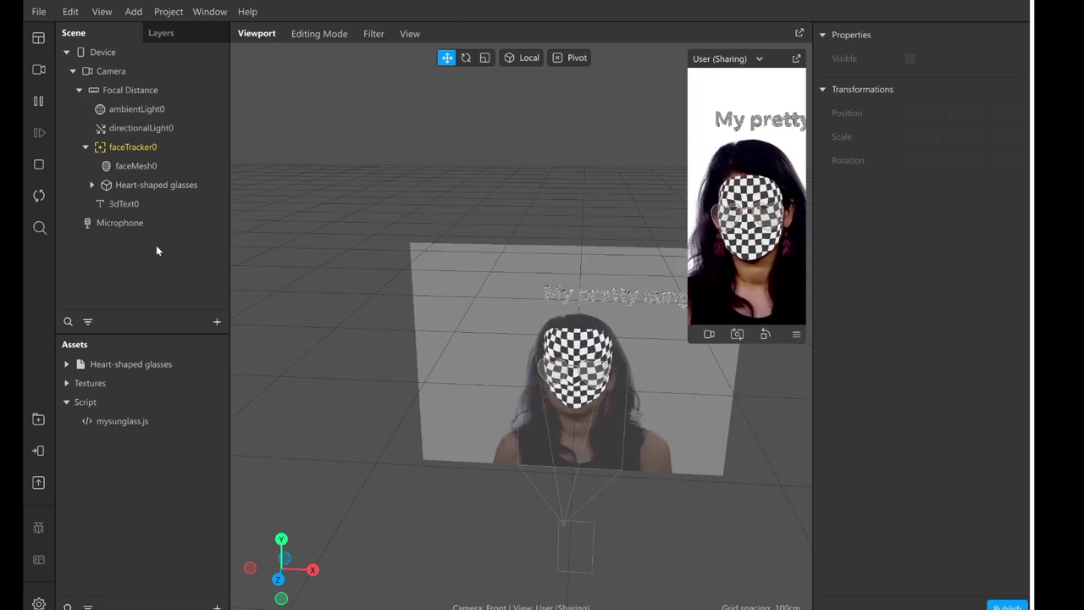
click(147, 205)
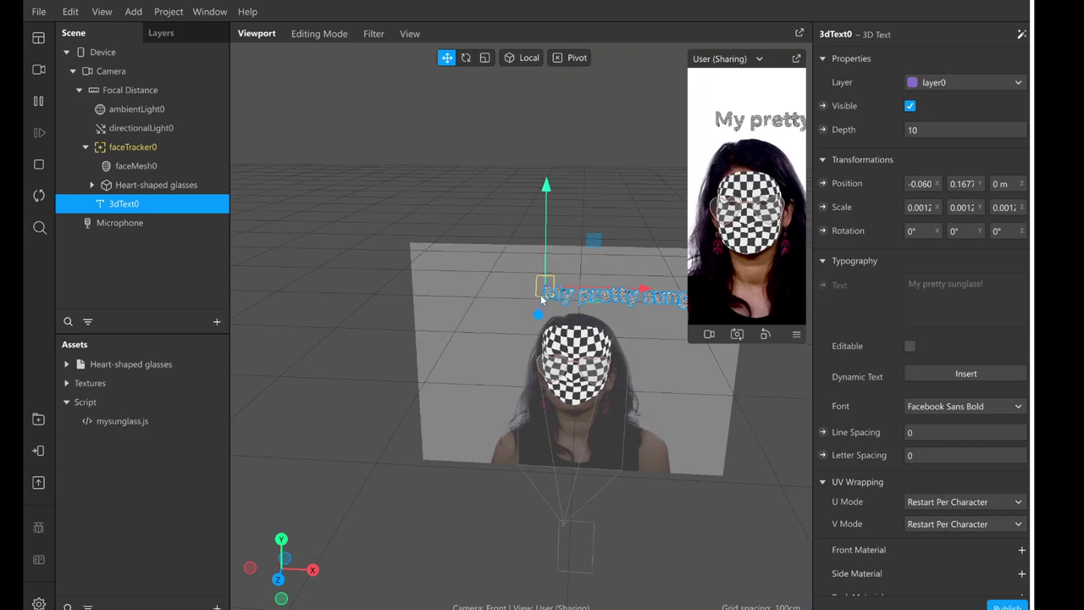
drag(641, 290, 575, 293)
click(138, 222)
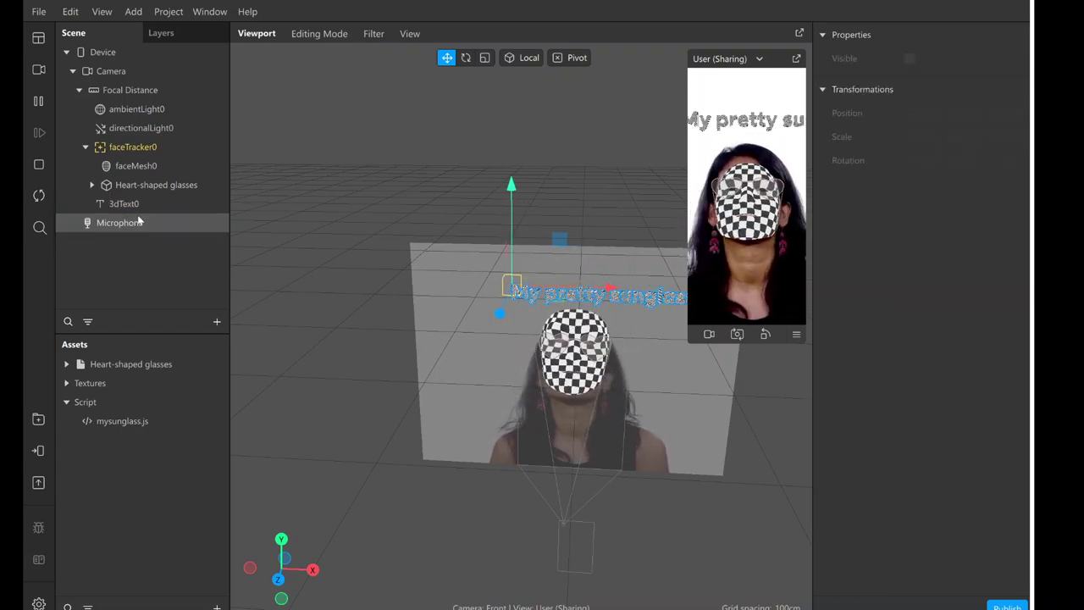
Set the scale of 3dText0 to 0.001 on X, Y and Z, and shift the text to an X position of about -0.118
click(143, 203)
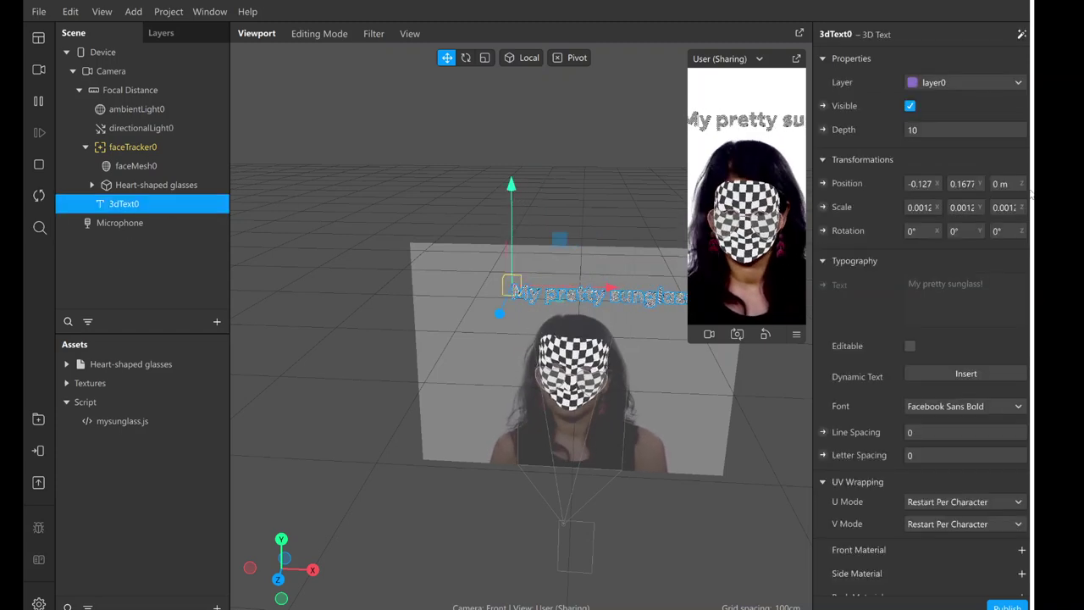
click(920, 206)
text(0.001)
click(961, 207)
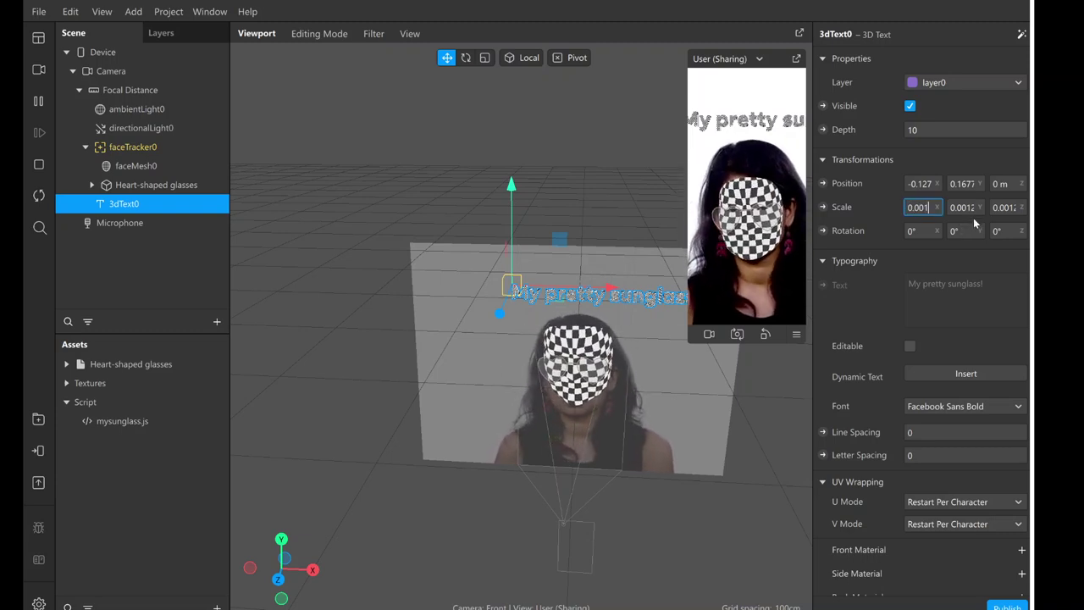
text(0.001)
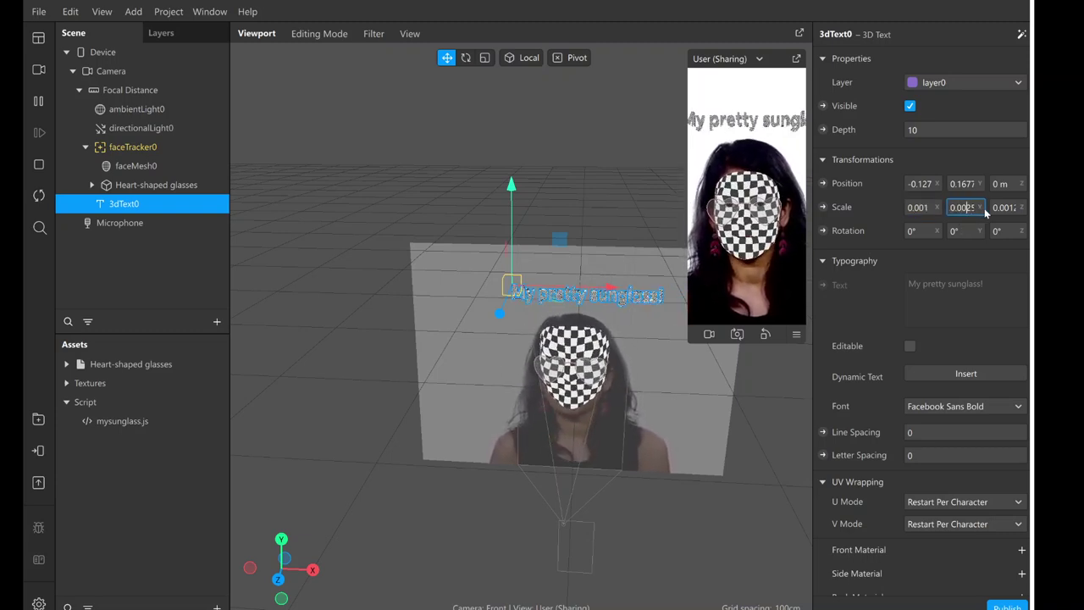
click(997, 207)
text(0)
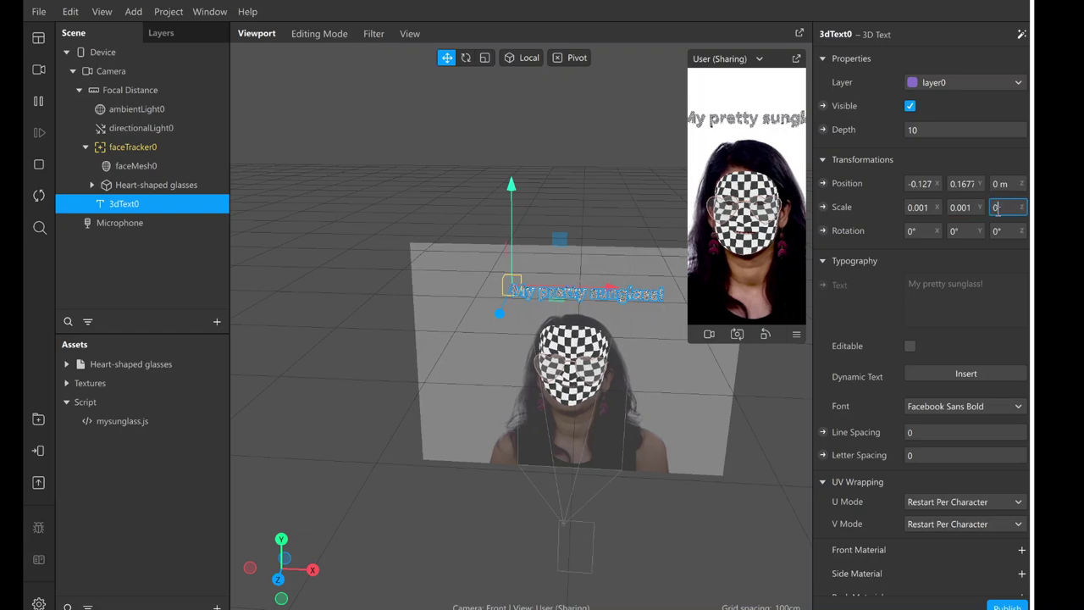
text(.001)
key(Return)
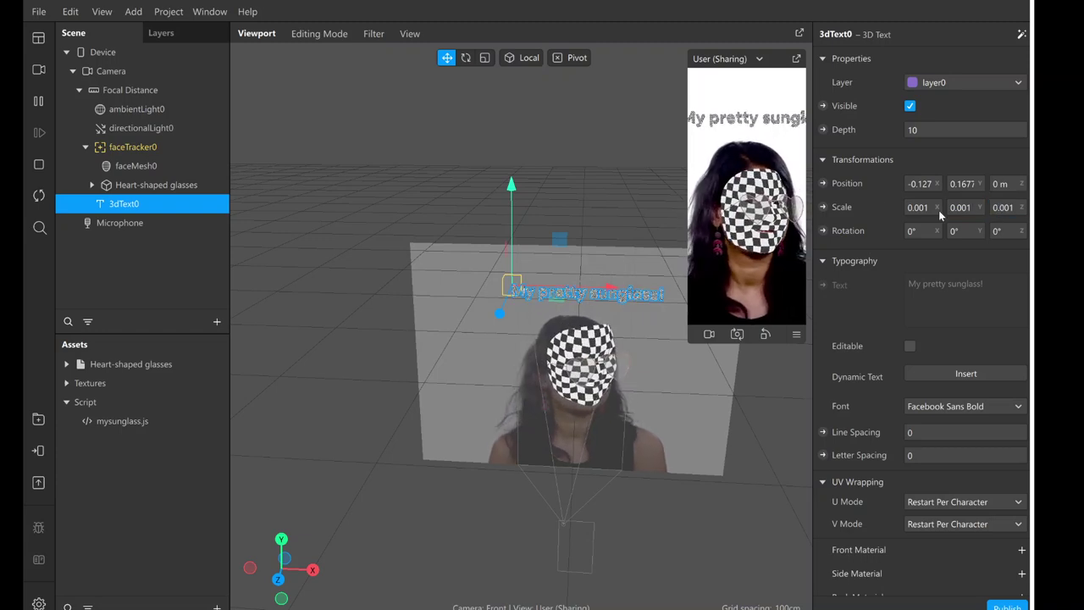
drag(605, 286, 613, 291)
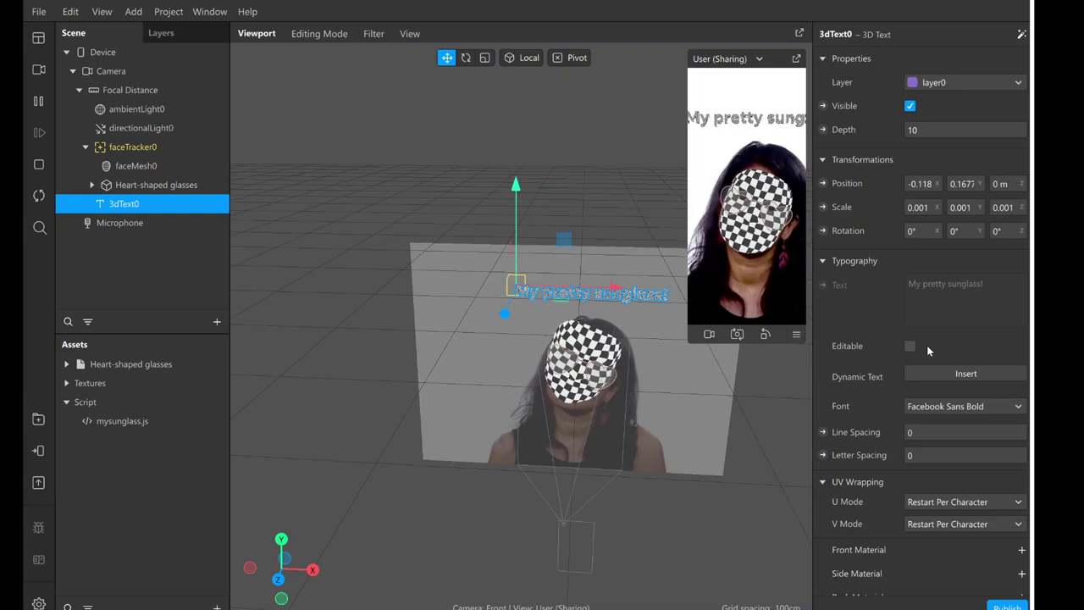
Assign the existing armature material to the front of 3dText0
scroll(932, 364, down, 3)
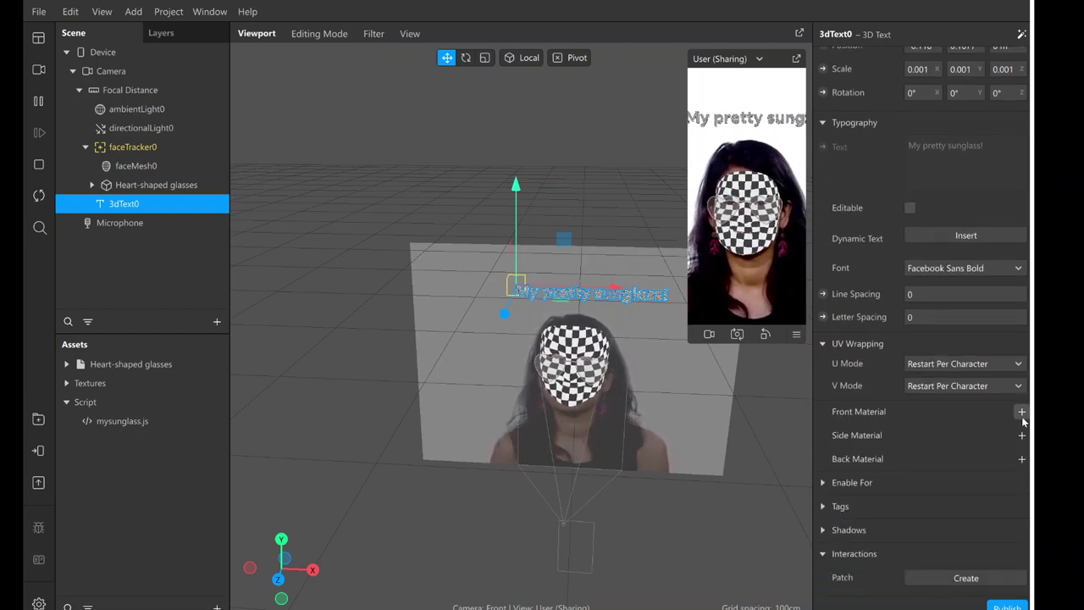
scroll(941, 242, up, 3)
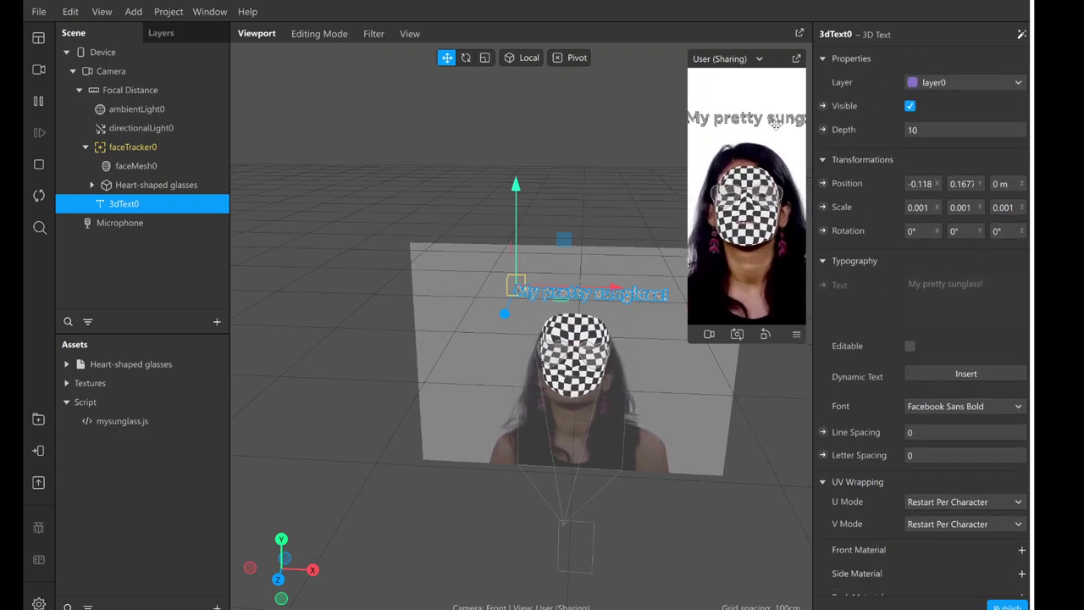
scroll(983, 378, down, 3)
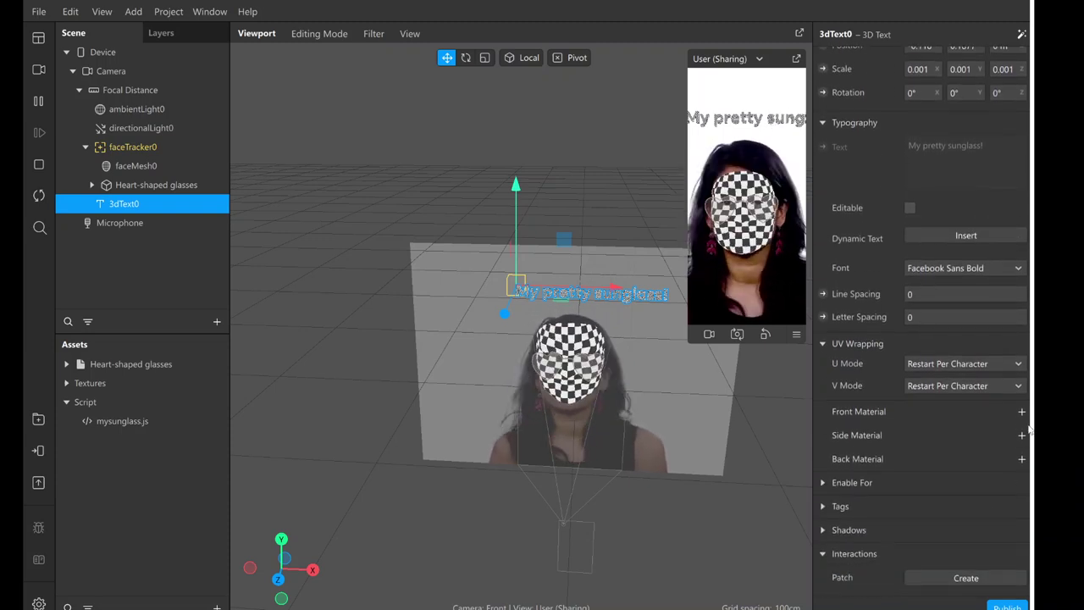
click(1021, 412)
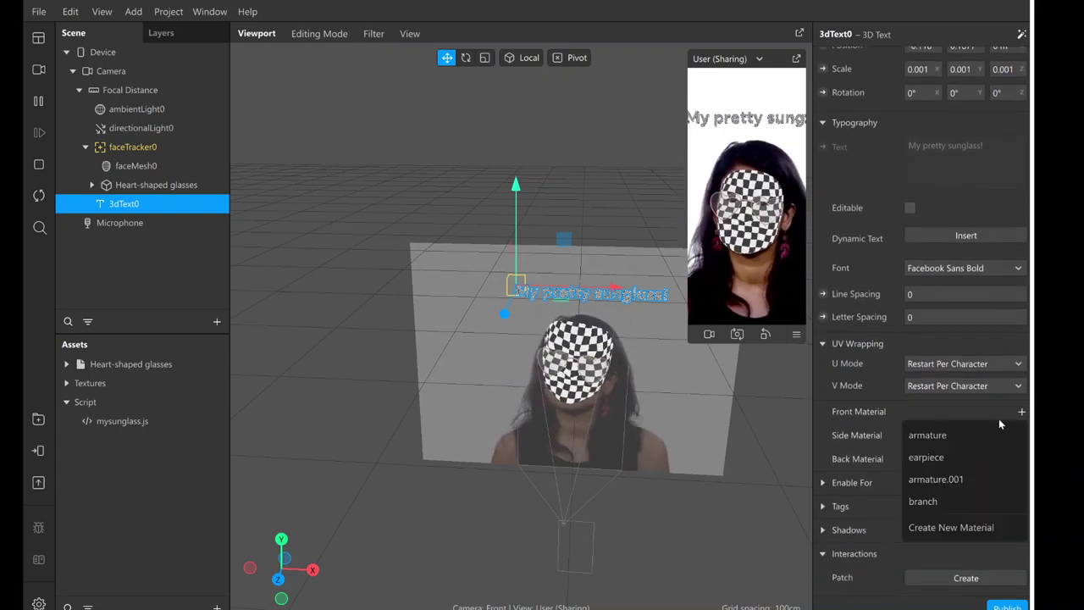
click(959, 437)
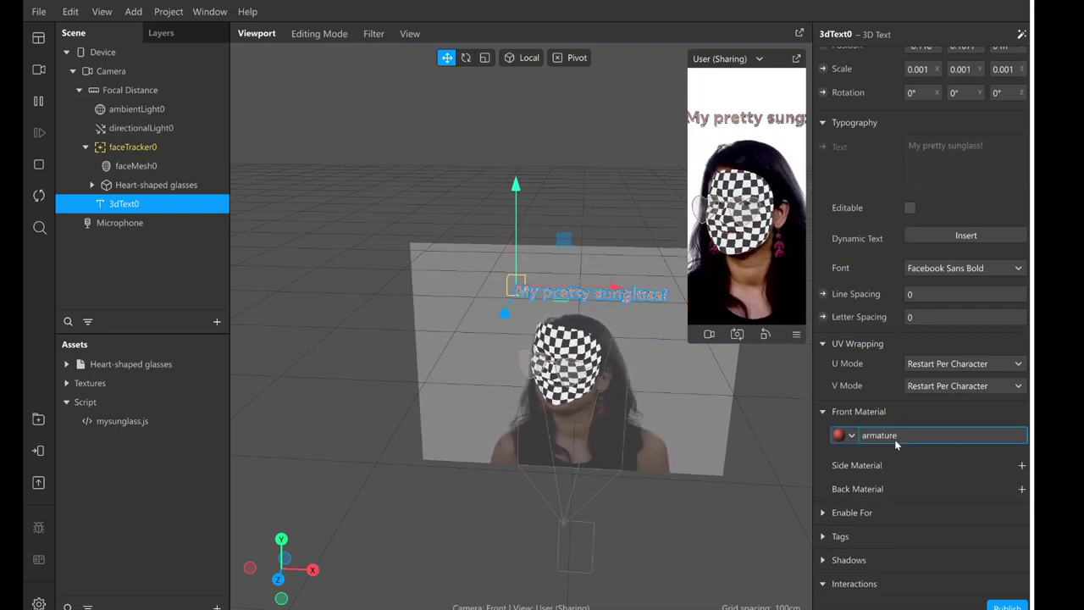
Try the earpiece material on the front of the 3D text and switch back to armature
click(851, 436)
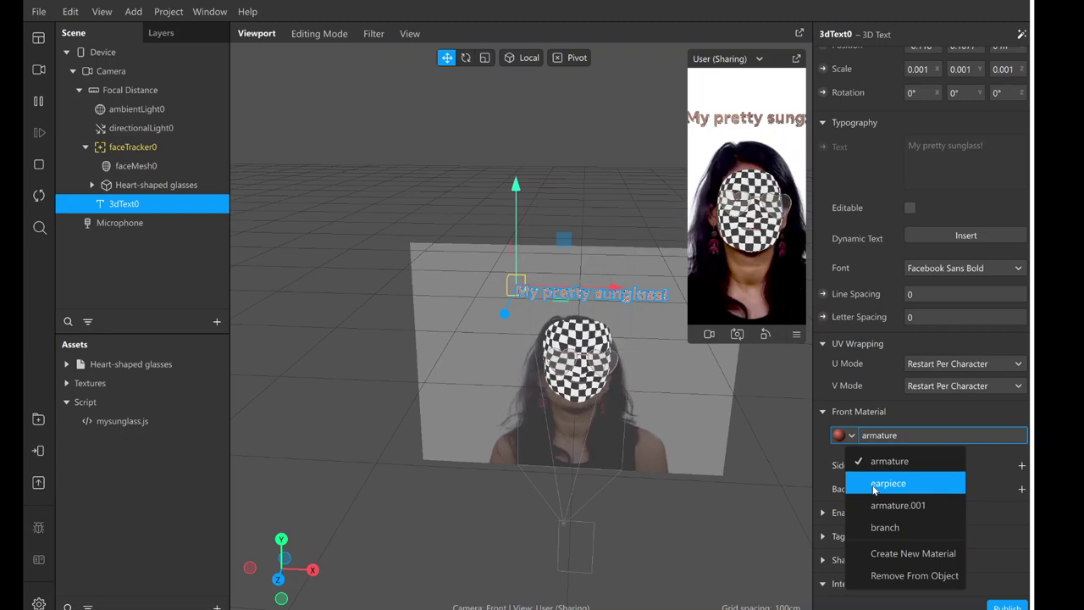
click(881, 484)
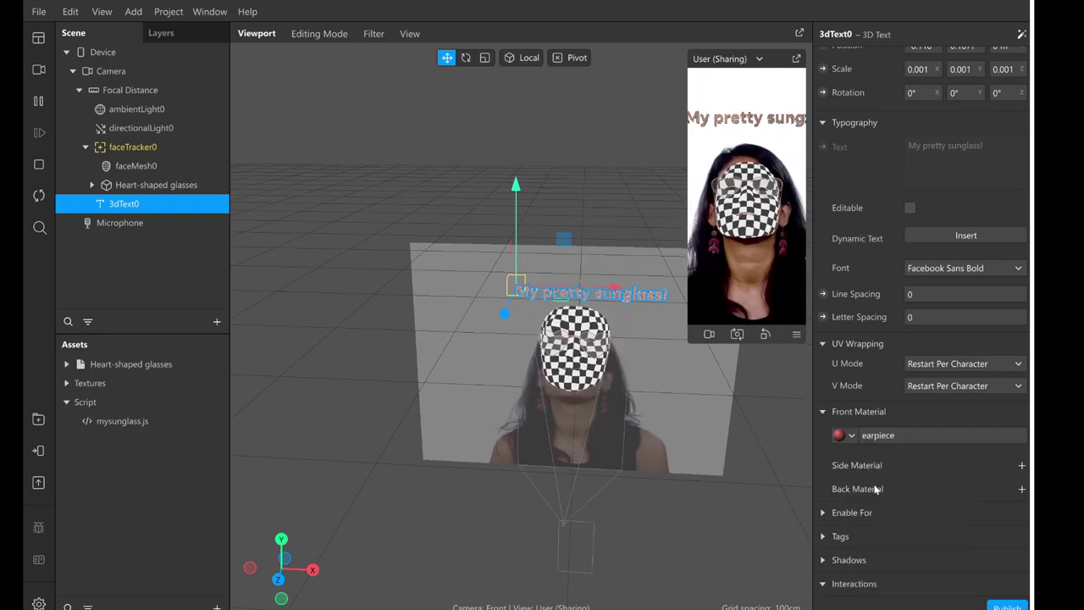
click(851, 435)
click(872, 456)
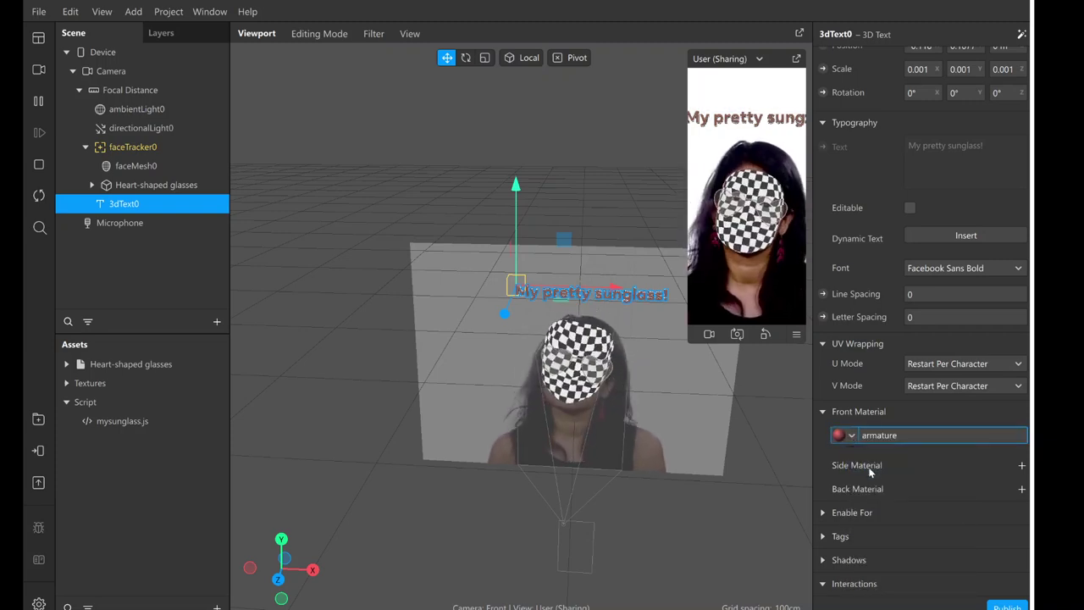
Assign the armature material to the side and back of 3dText0 and view the coloured text from the front
click(1022, 467)
click(992, 489)
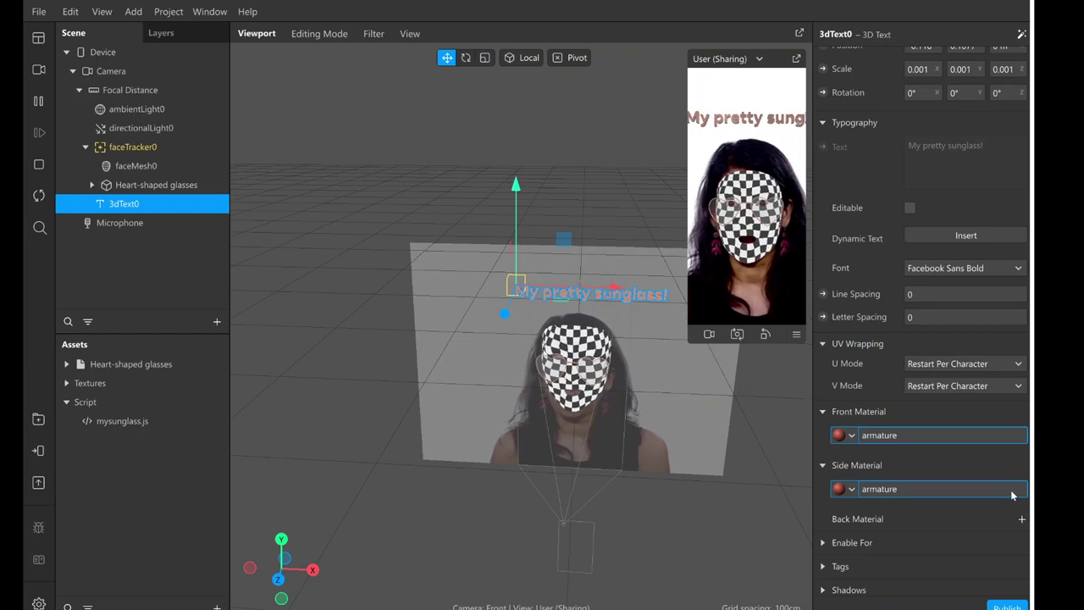
click(1022, 519)
click(949, 515)
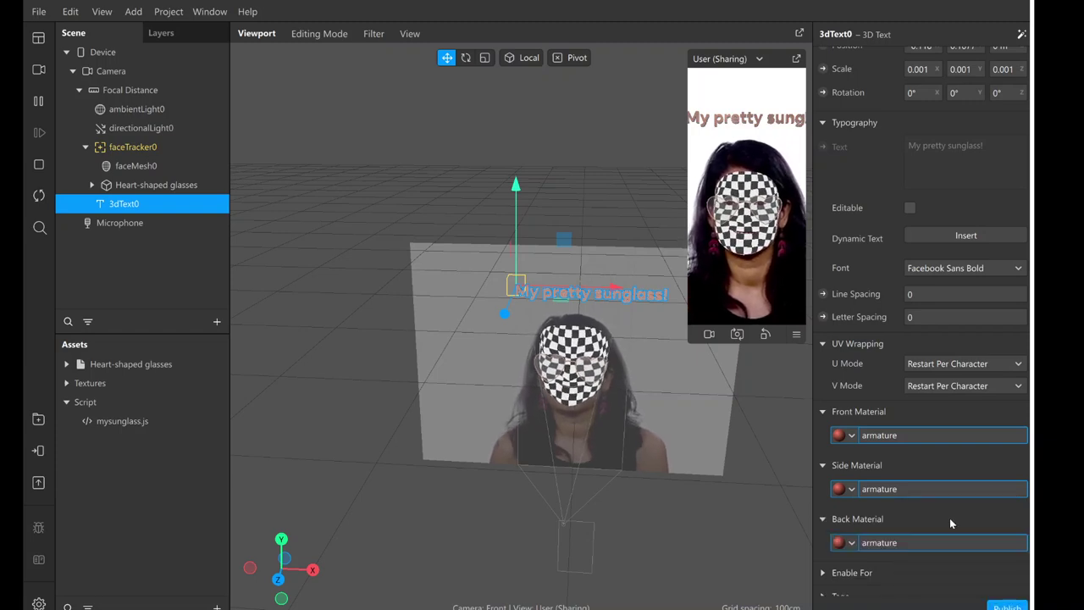
click(783, 489)
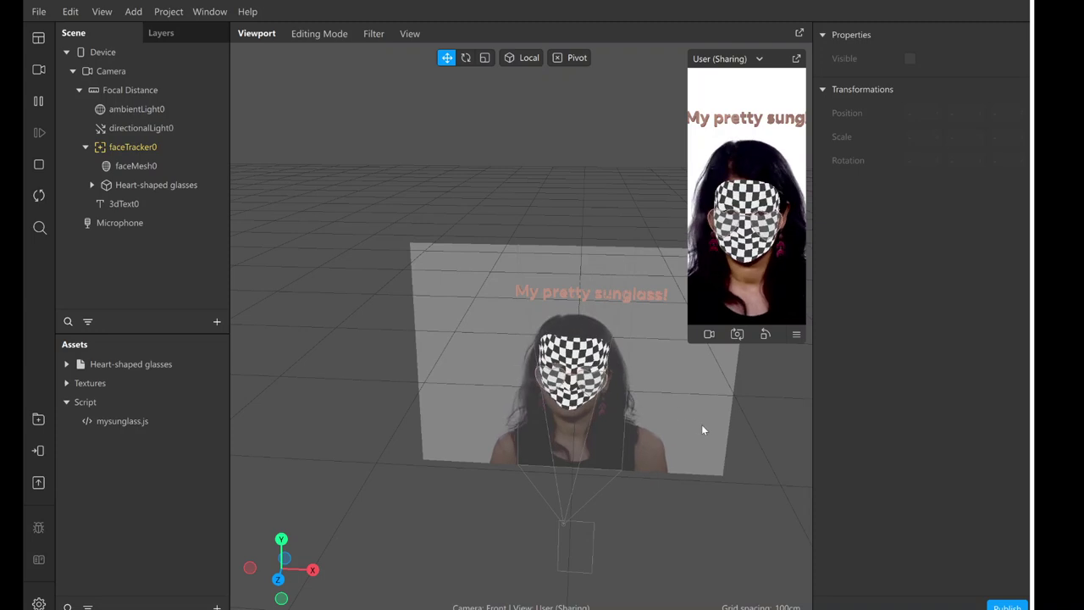
drag(701, 425, 714, 382)
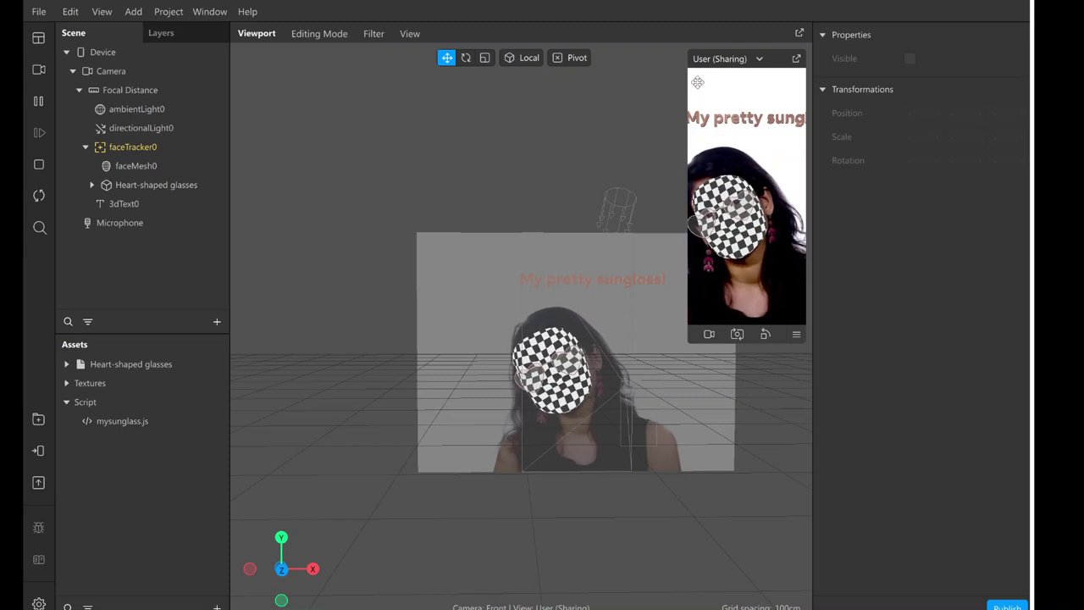
Make 3dText0 a child of faceTracker0 so that the text follows the face
click(133, 208)
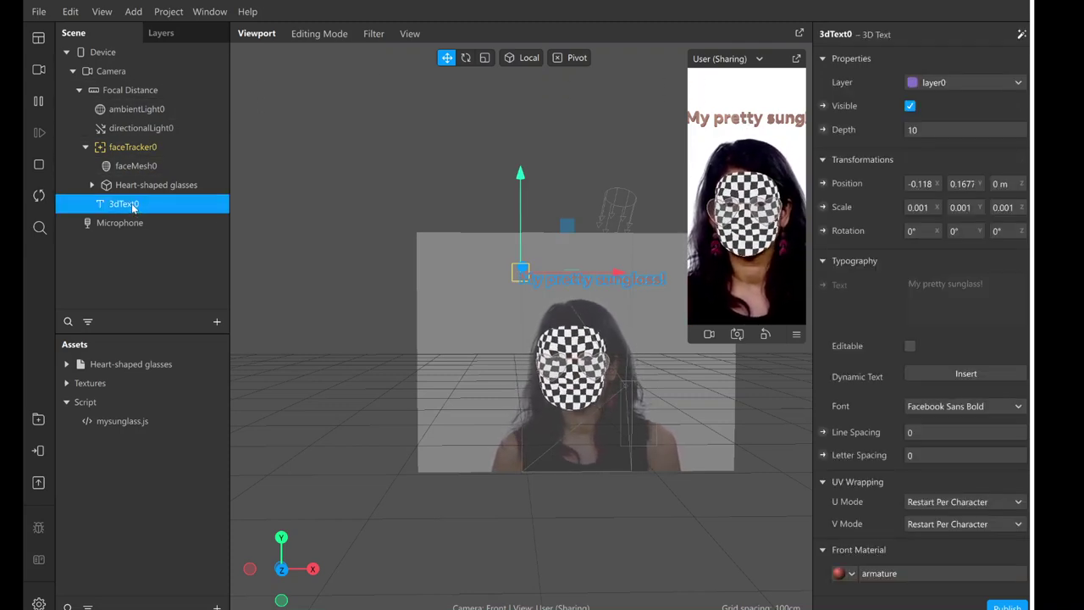
drag(133, 150, 133, 149)
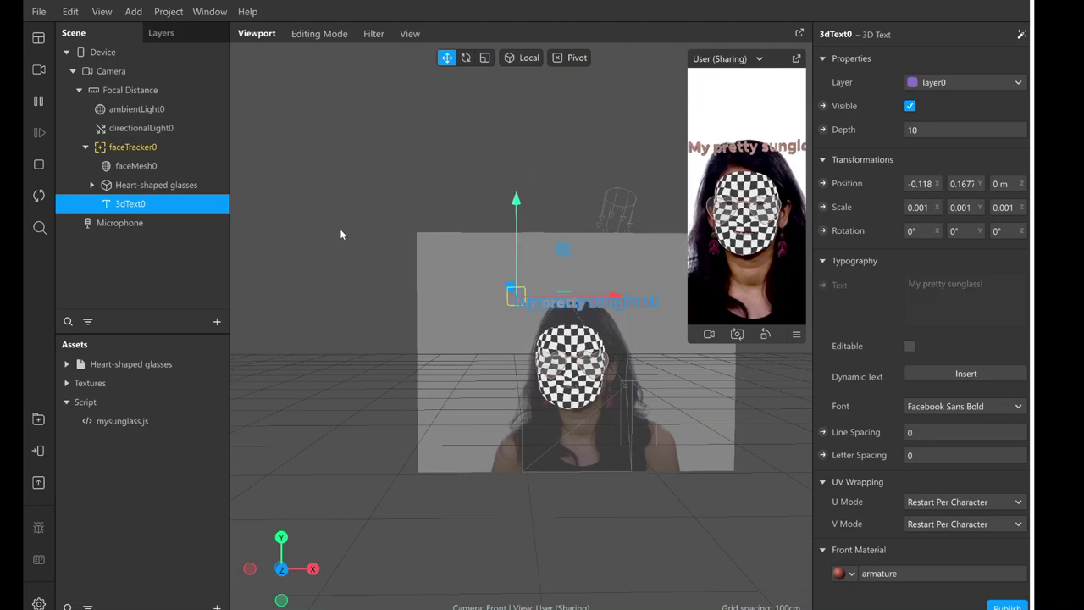
click(116, 280)
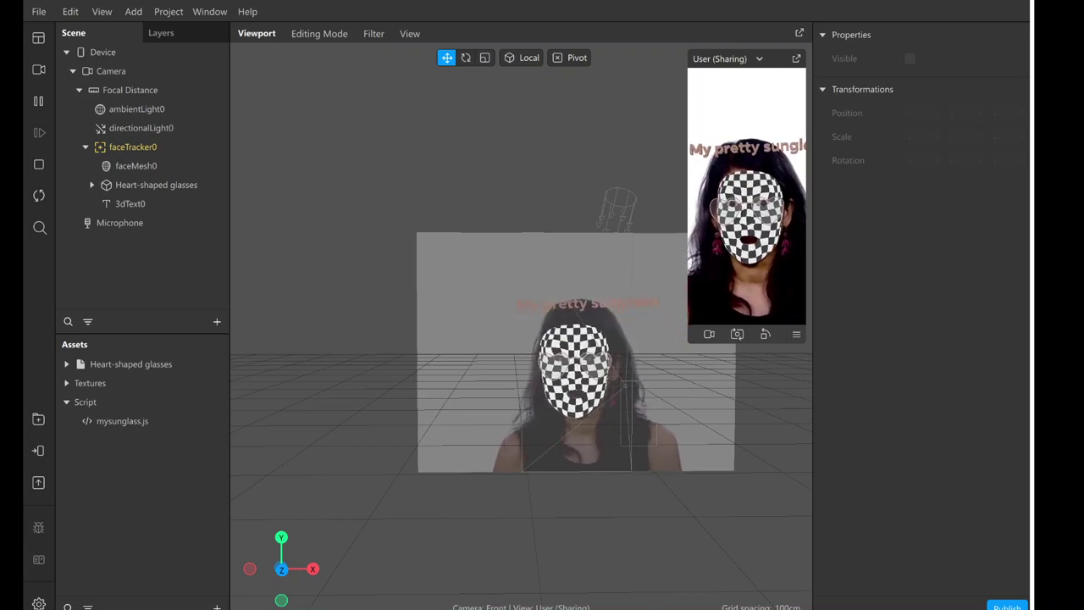
Add a Particle System object to the scene
right_click(162, 263)
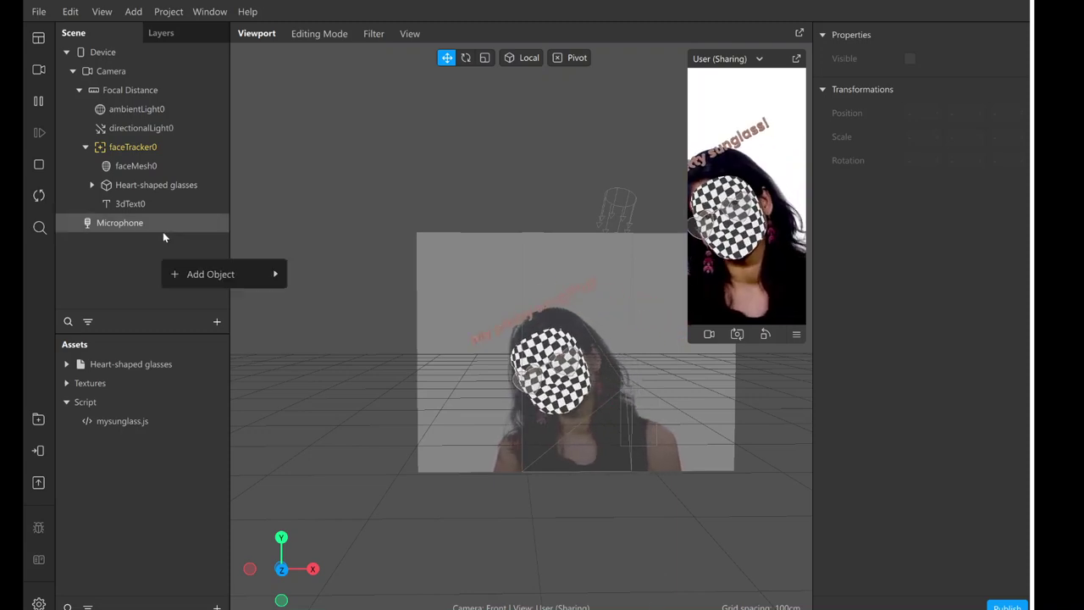
mouse_move(216, 273)
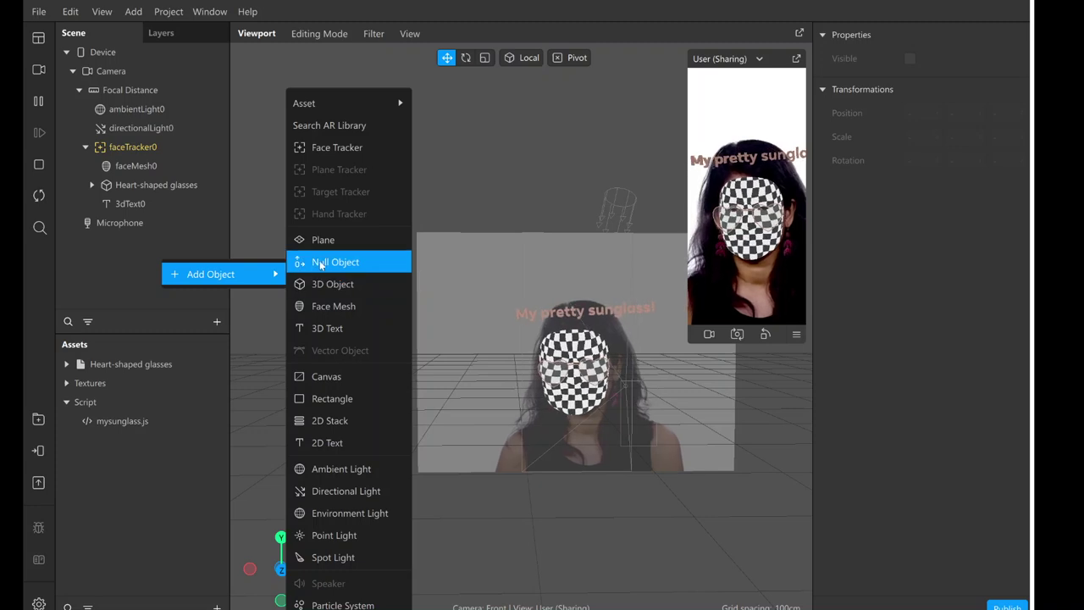
click(387, 329)
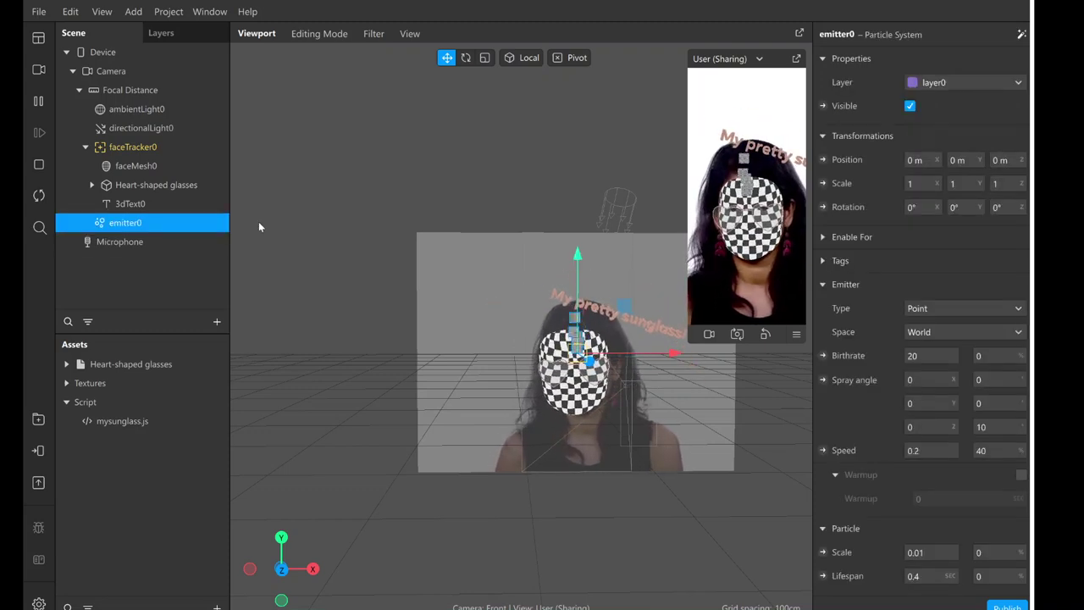
click(259, 226)
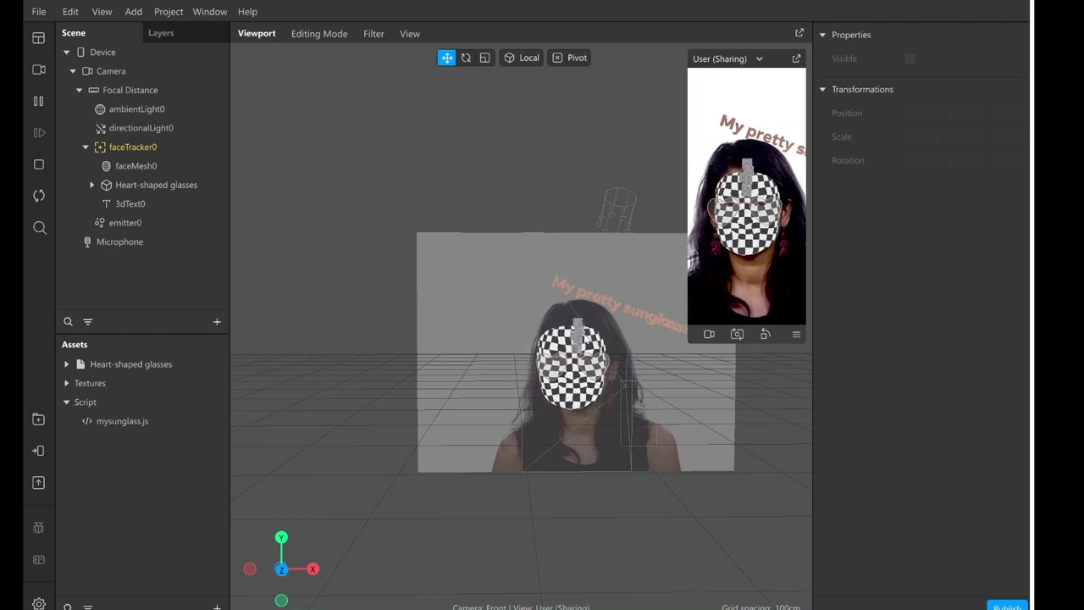
Move emitter0 to the lower left of the face, at about -0.148 on X and -0.102 on Y
click(121, 224)
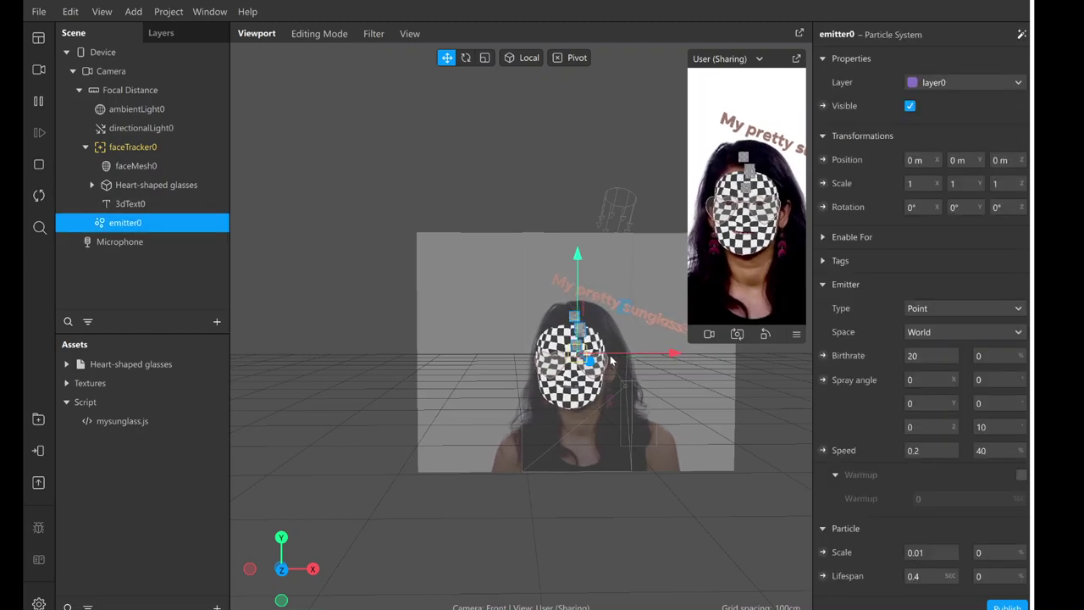
drag(636, 357, 553, 356)
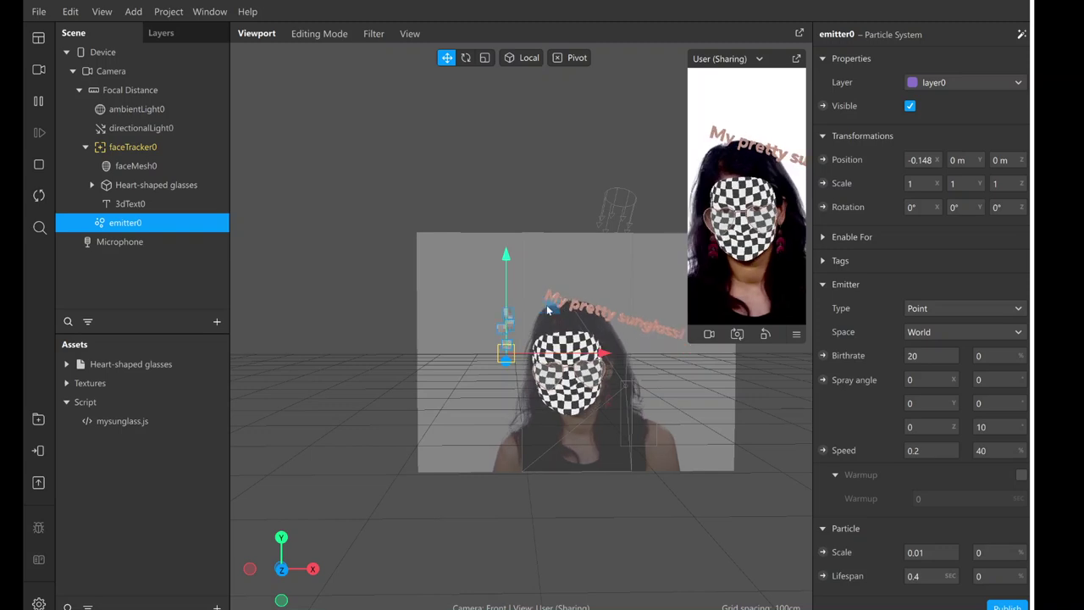
drag(511, 257, 514, 310)
mouse_move(688, 243)
mouse_down()
mouse_move(613, 243)
mouse_move(687, 243)
mouse_up()
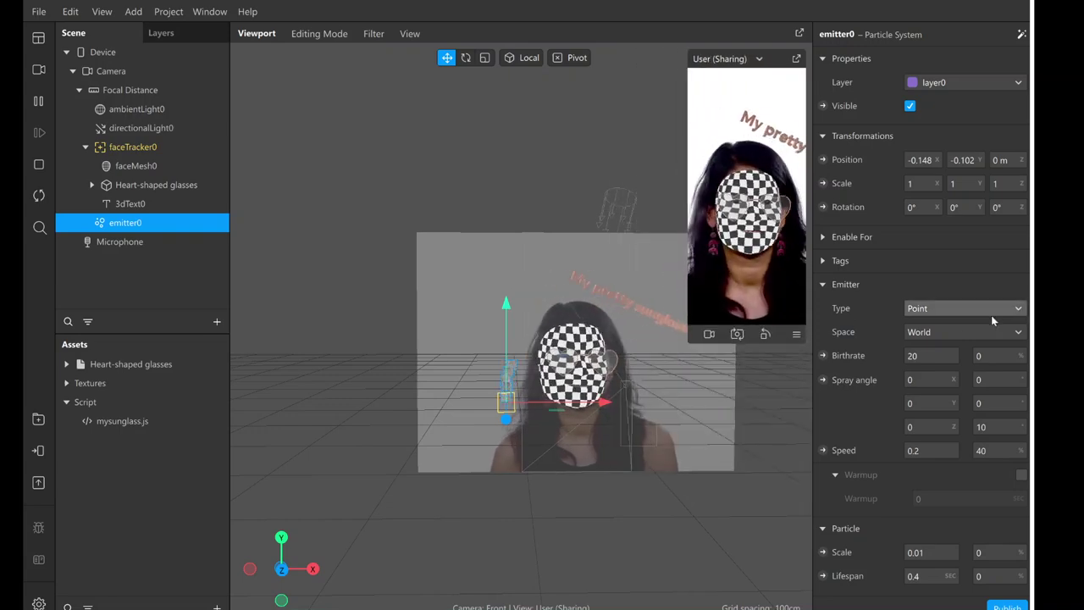
scroll(975, 270, down, 10)
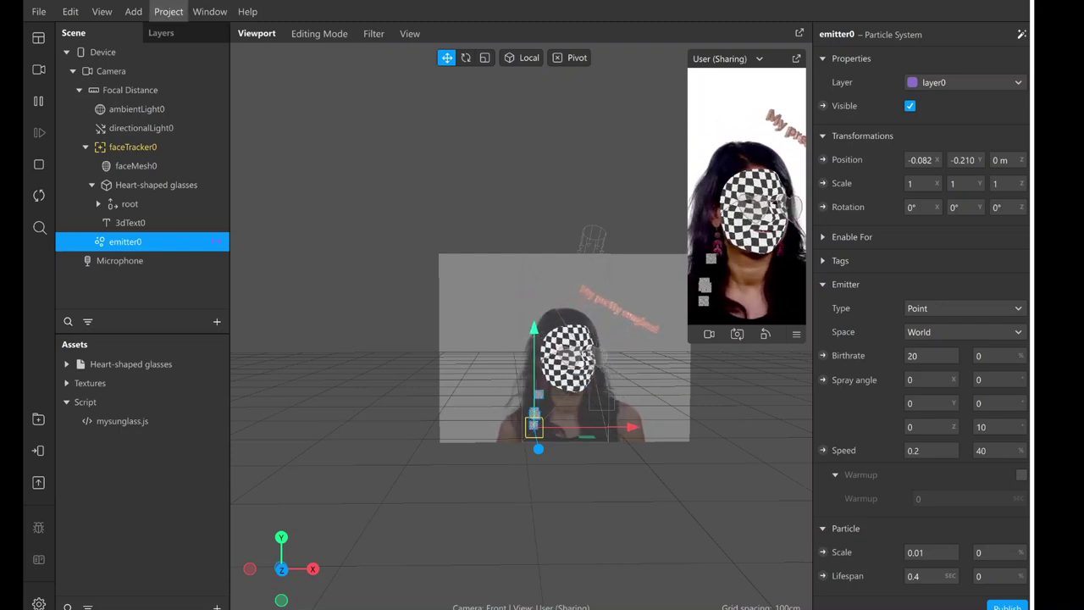
Add another particle system as a child of emitter0 and delete it again
click(133, 11)
mouse_move(199, 171)
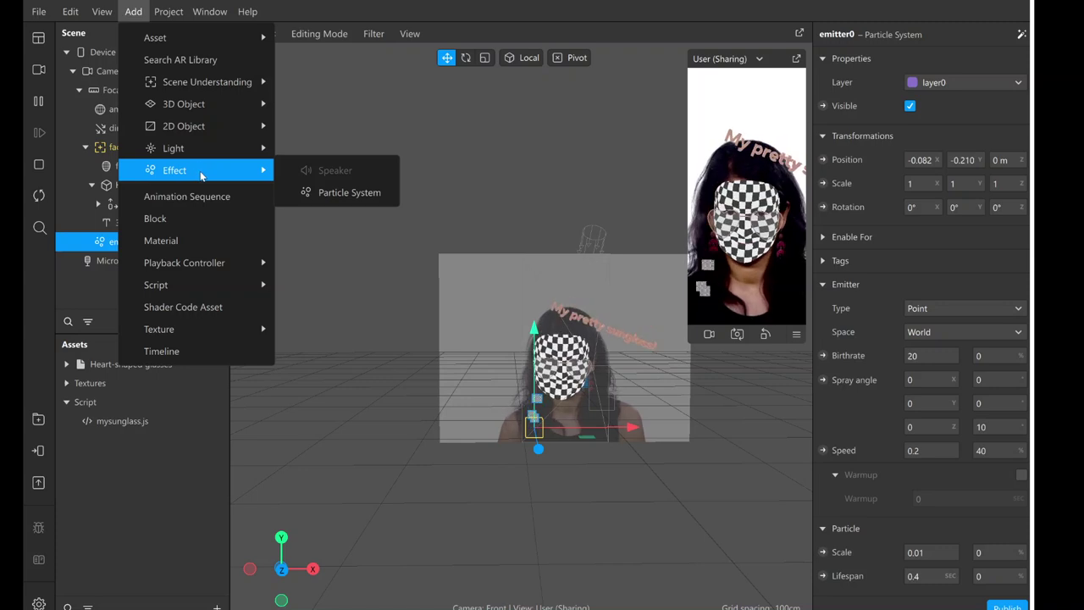
click(366, 197)
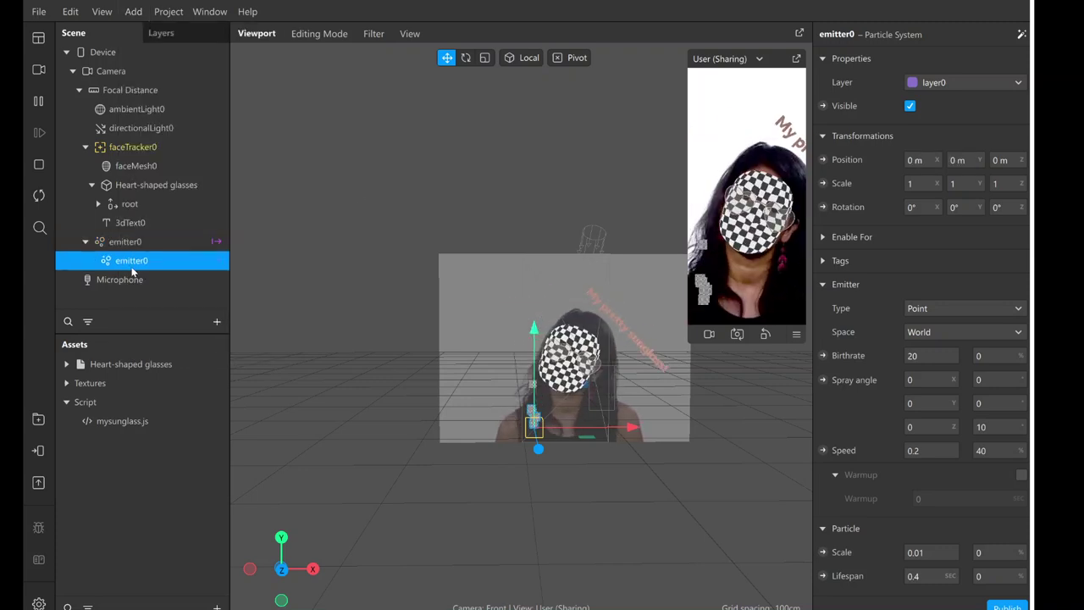
key(Delete)
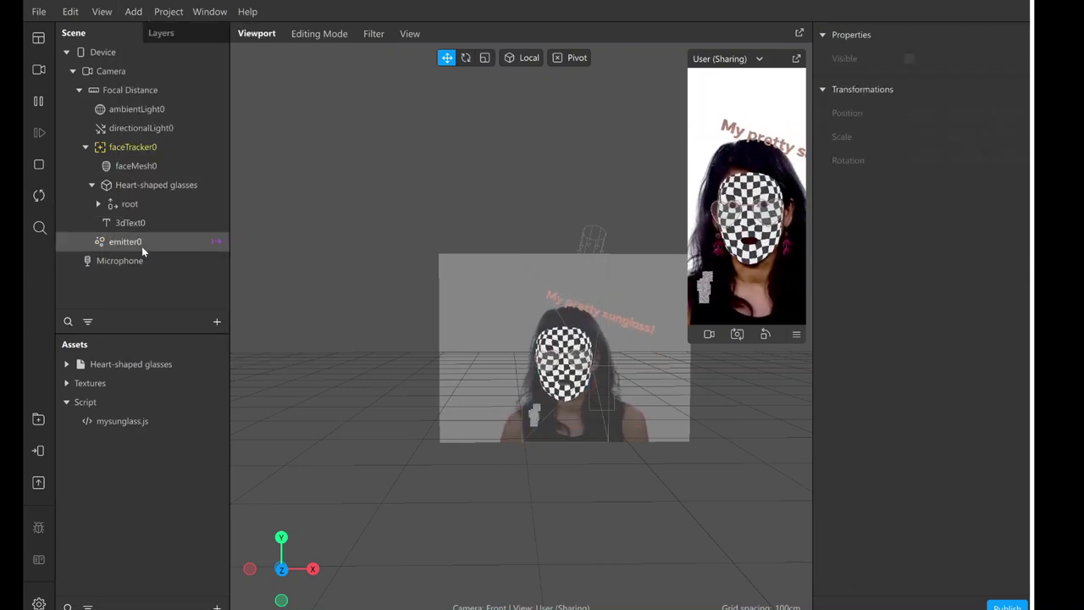
Select emitter0 and examine its available emitter types and its speed and particle settings
click(141, 243)
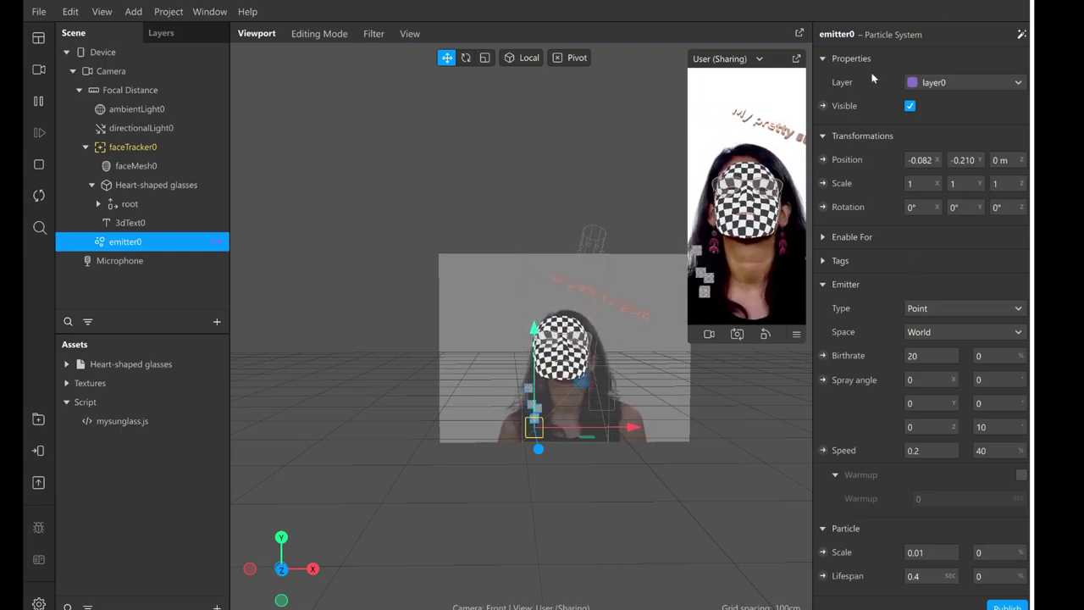
click(979, 312)
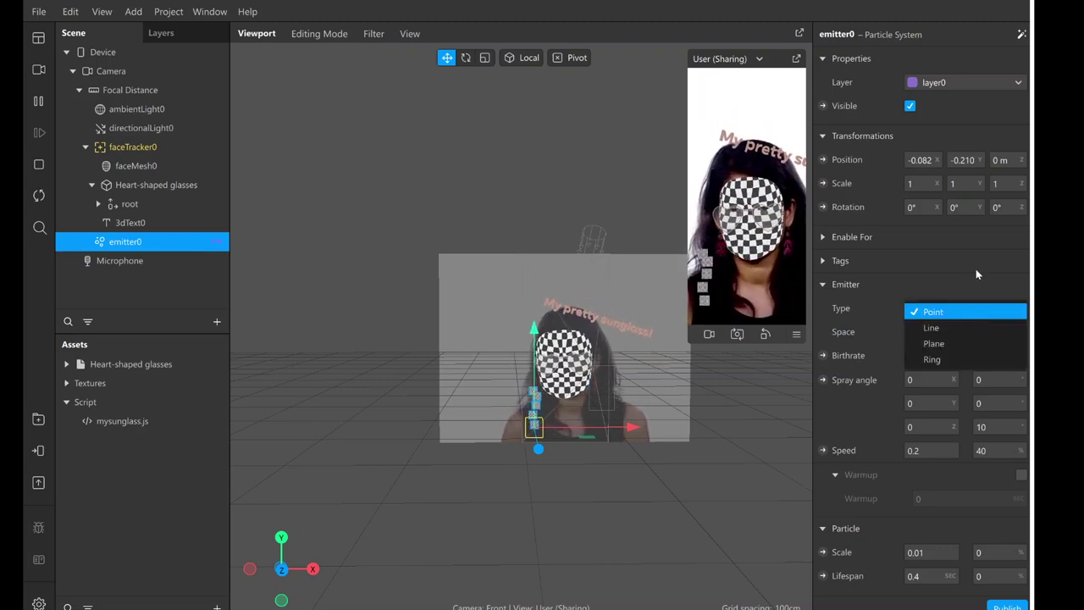
click(961, 296)
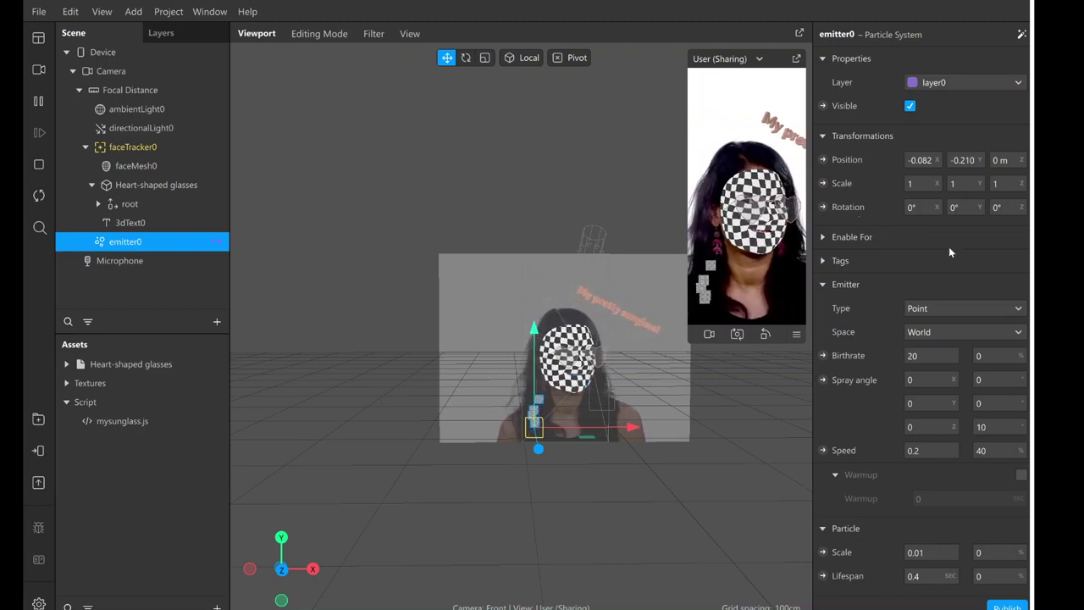
scroll(948, 246, down, 5)
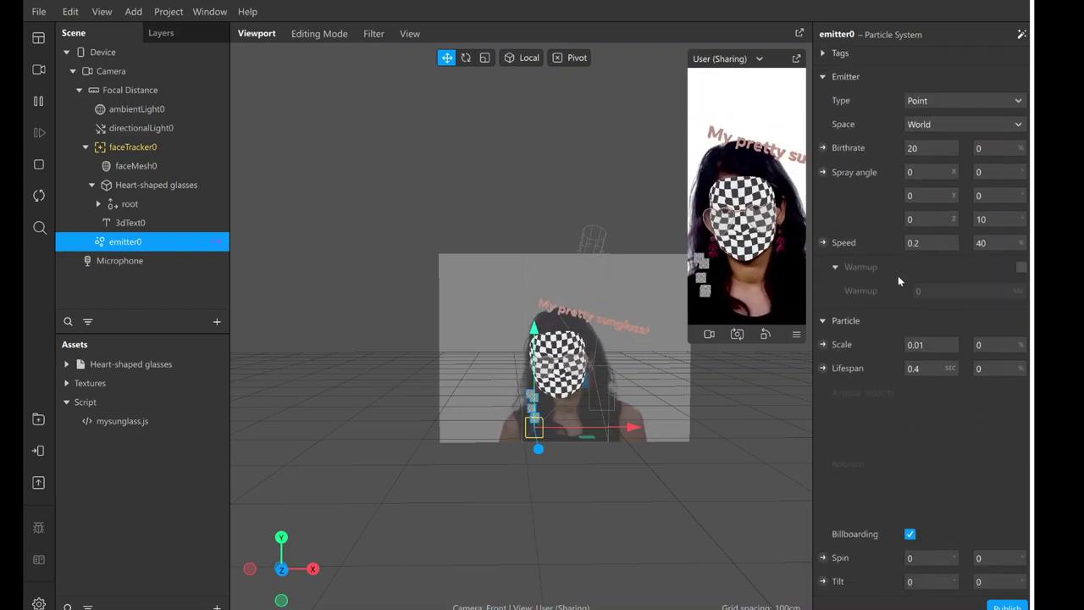
click(916, 243)
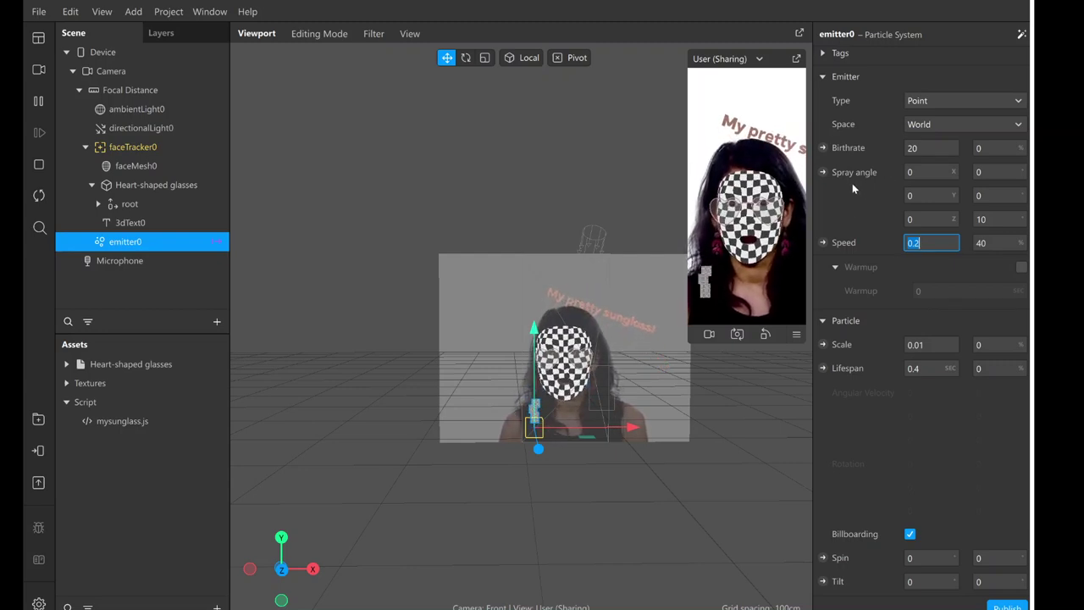
scroll(905, 321, down, 3)
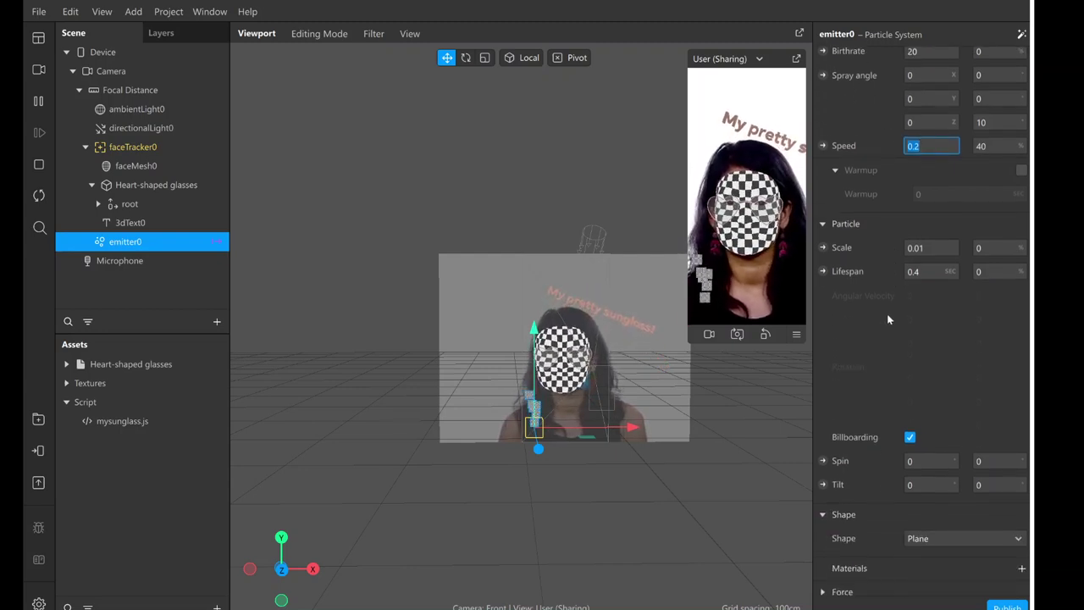
Change emitter0's particle shape to Star and look over its inner radius, outer radius and points settings
click(829, 220)
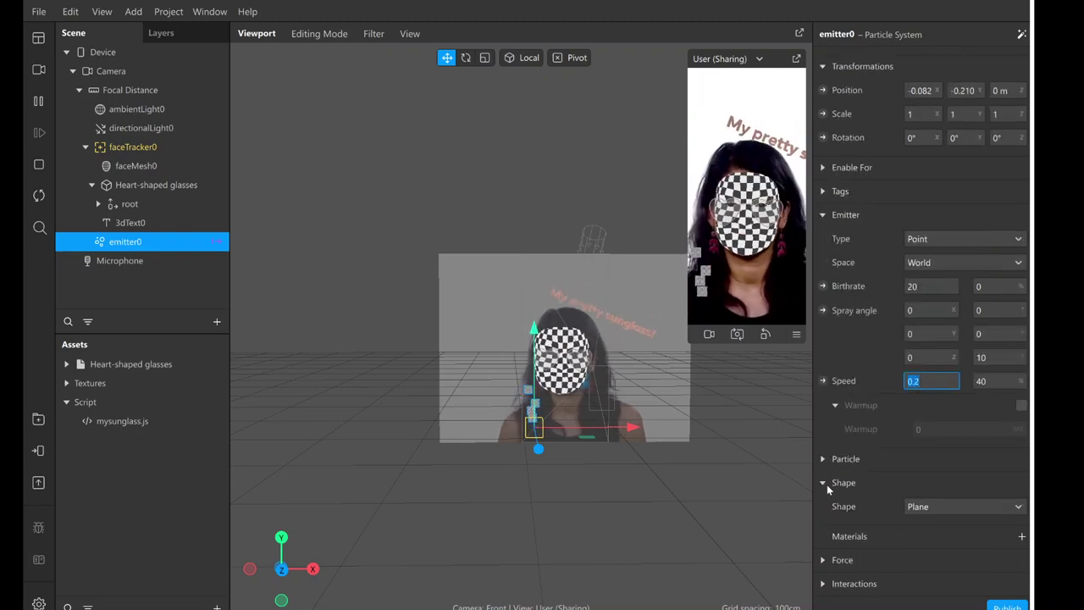
click(958, 509)
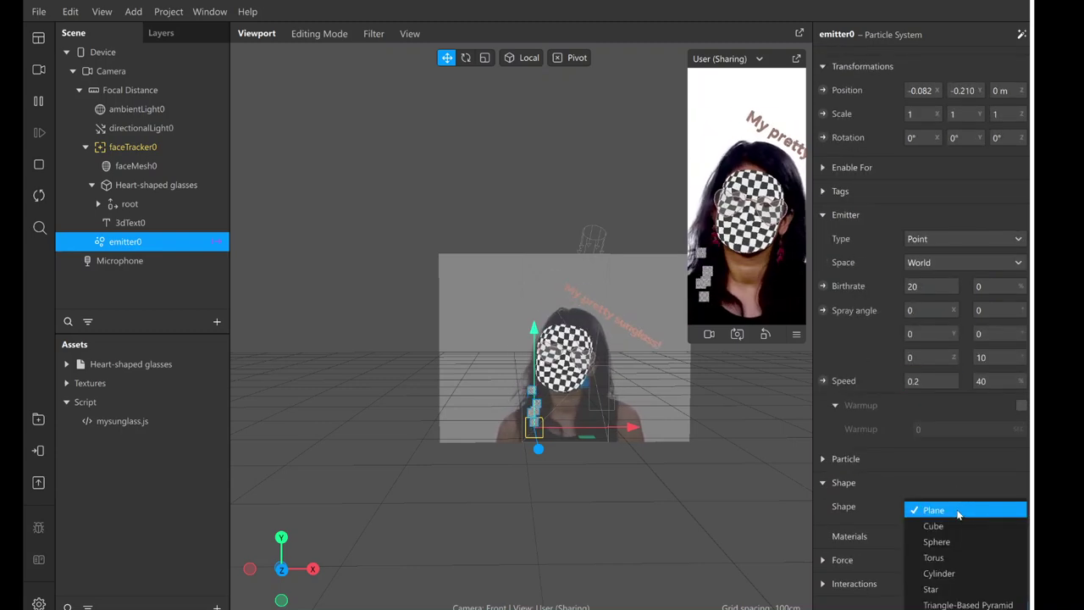
click(953, 589)
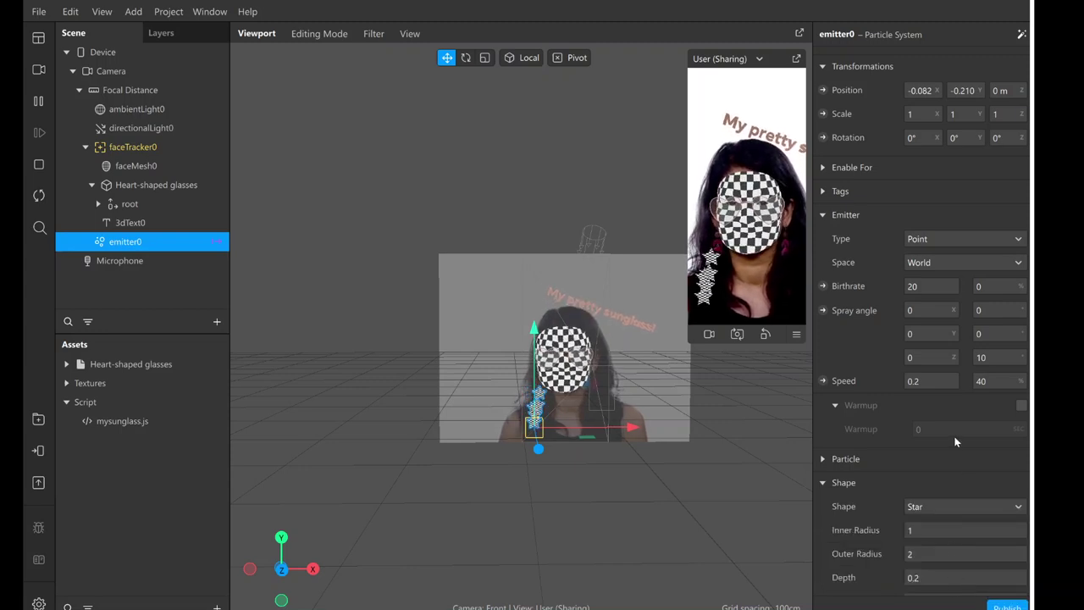
scroll(955, 441, down, 2)
click(919, 440)
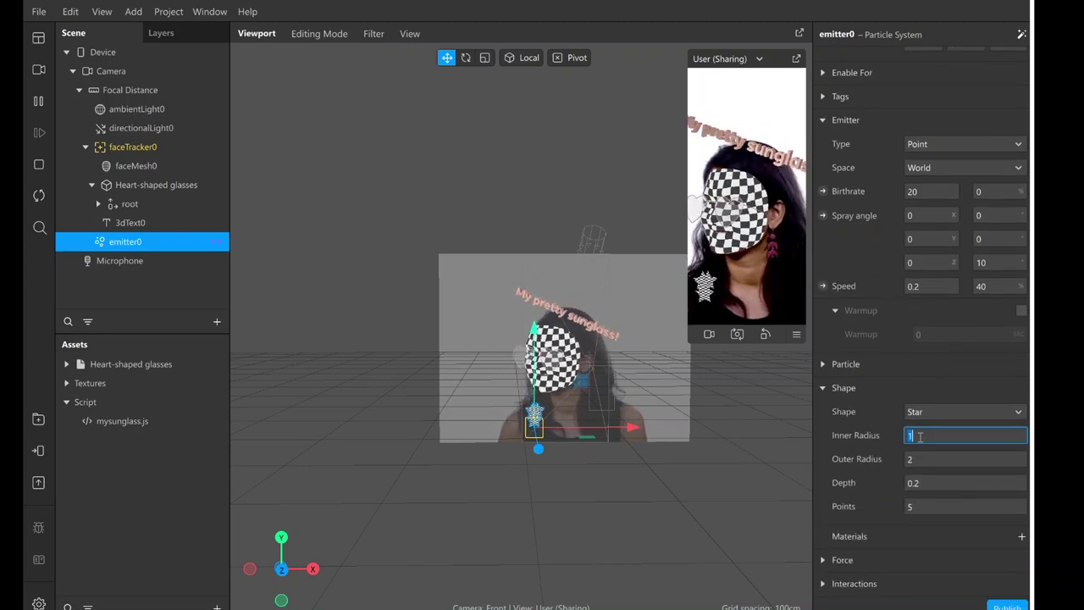
click(929, 459)
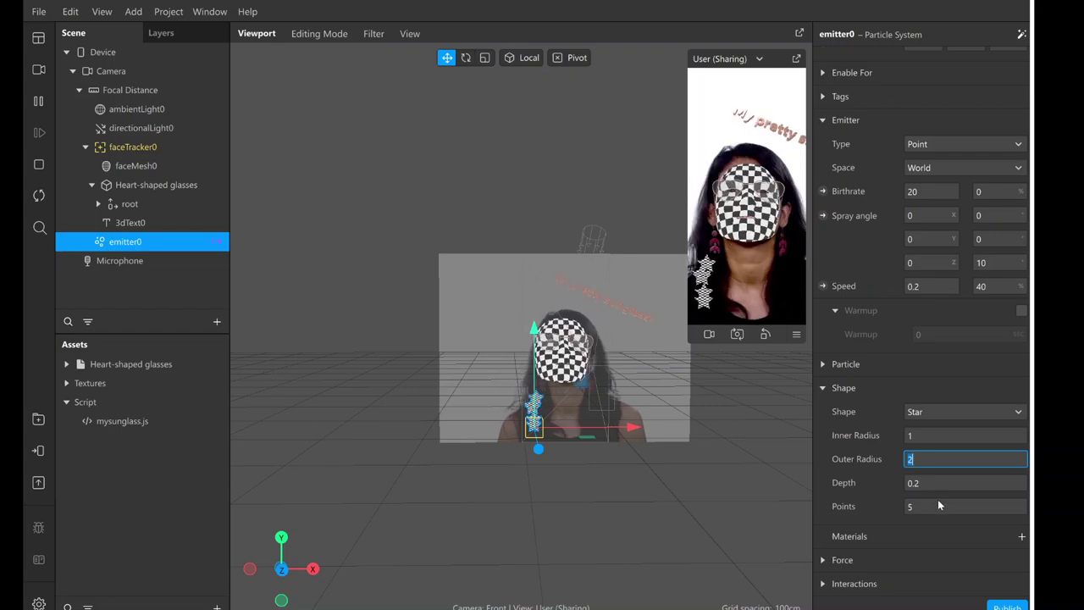
click(938, 501)
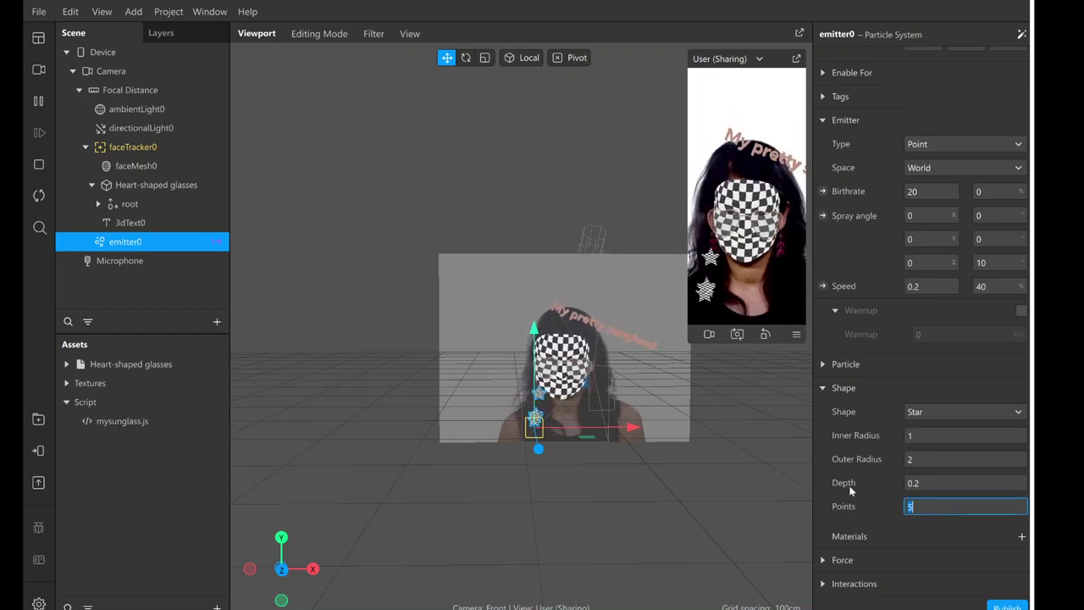
Assign the existing armature material to emitter0's star particles
click(1021, 536)
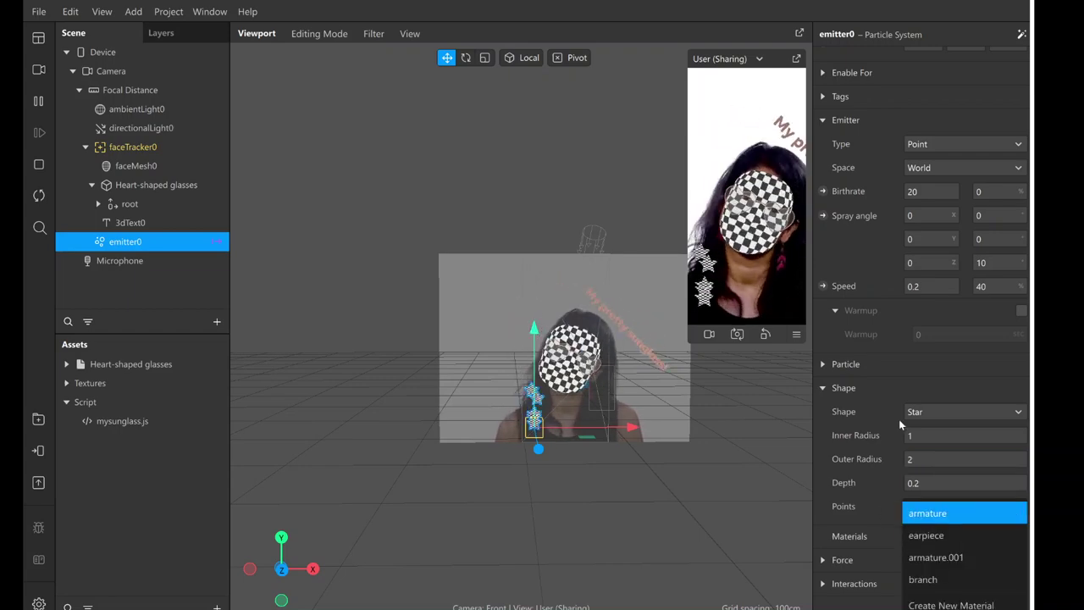
click(966, 514)
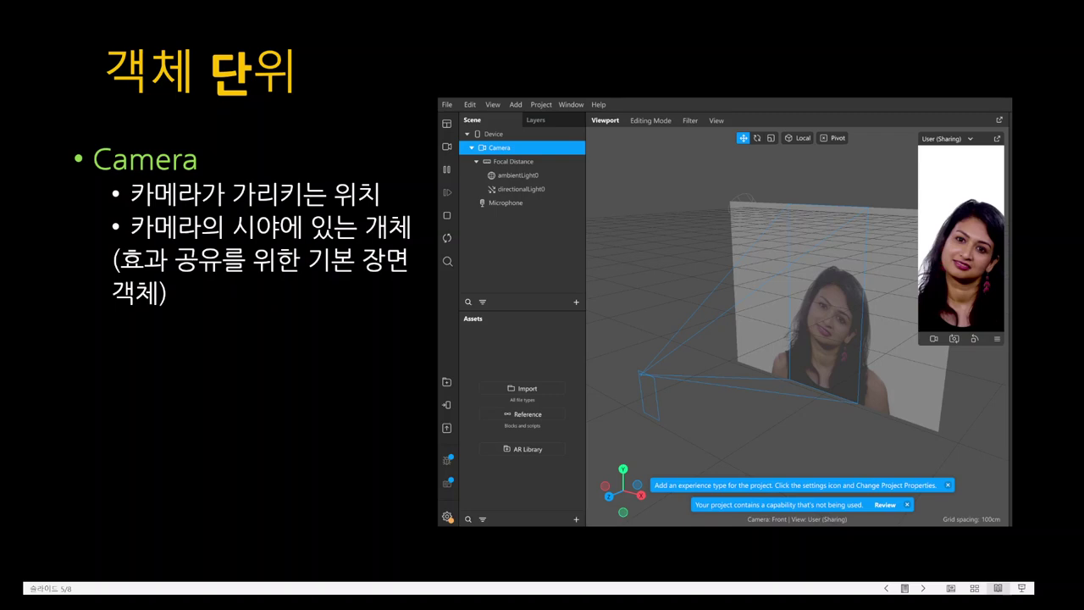
key(Right)
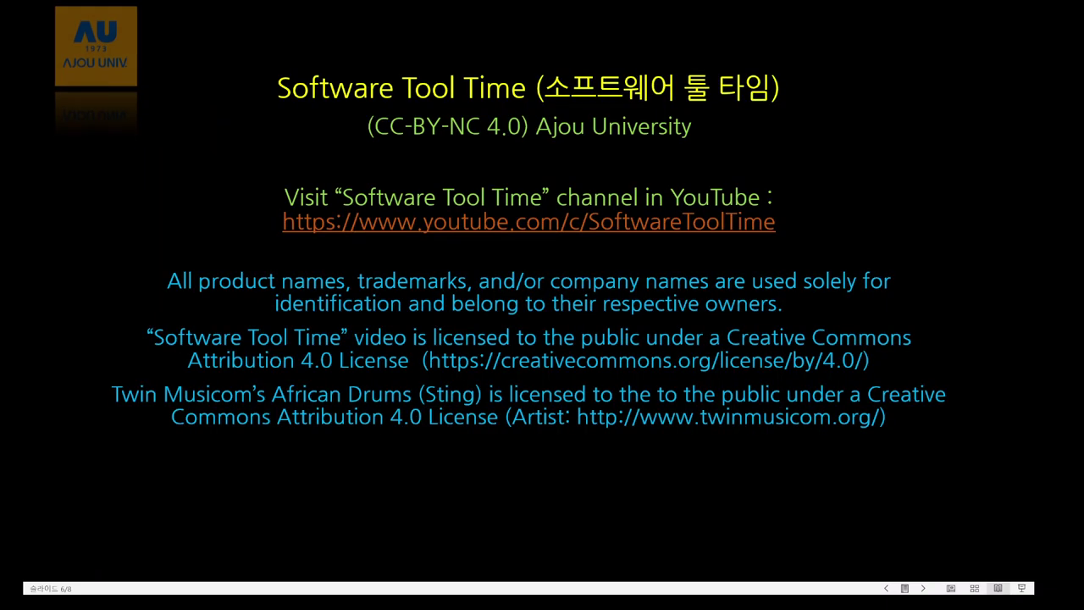